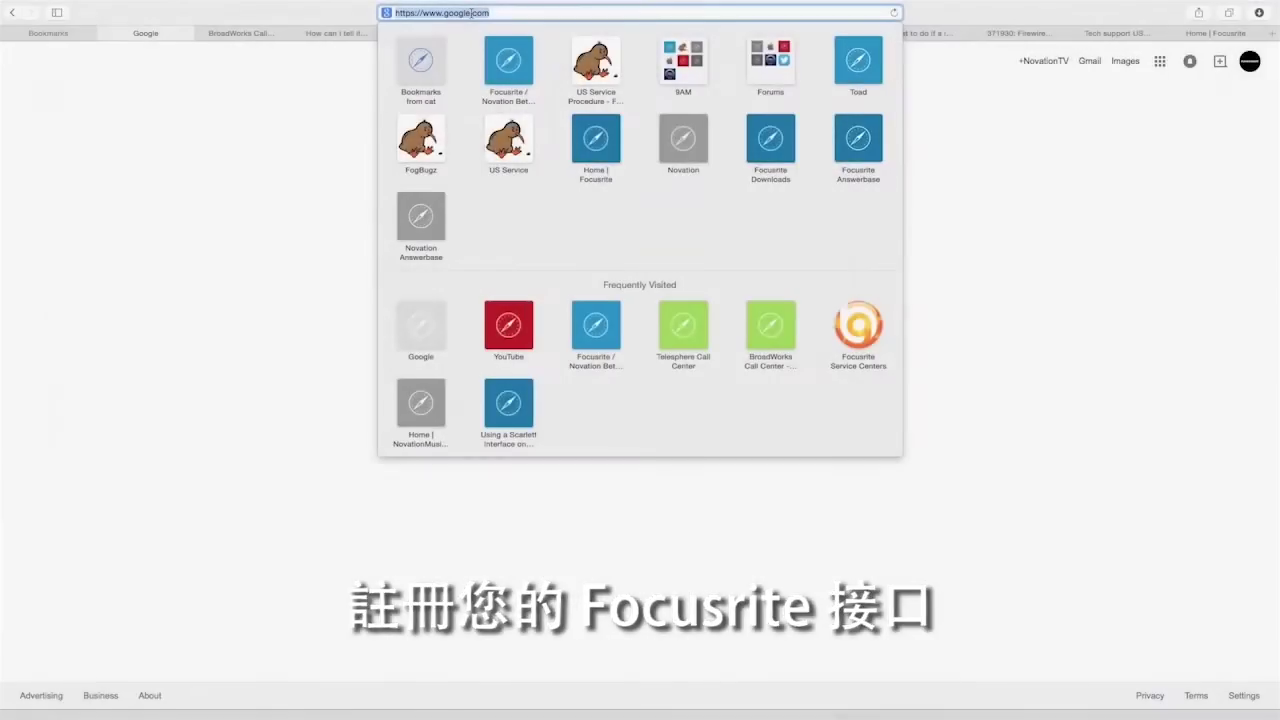
Go to focusrite.com and open the Register Product page
type("focusrite")
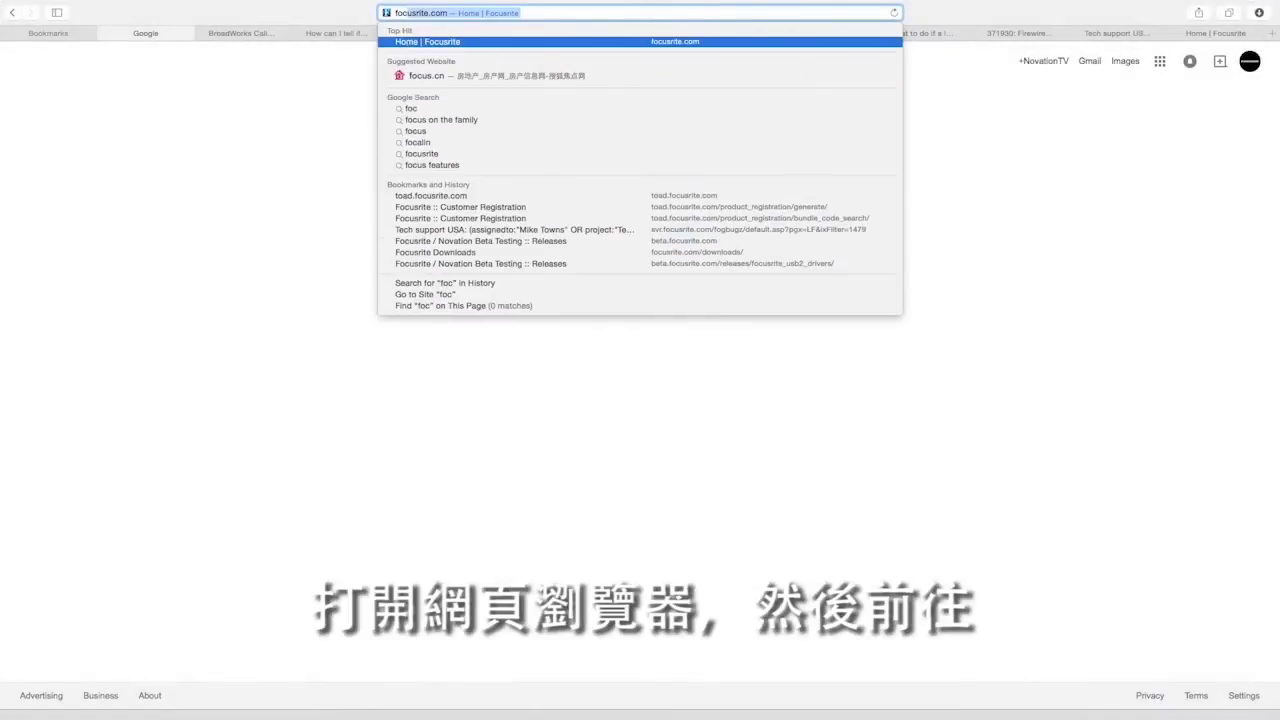
key("Return")
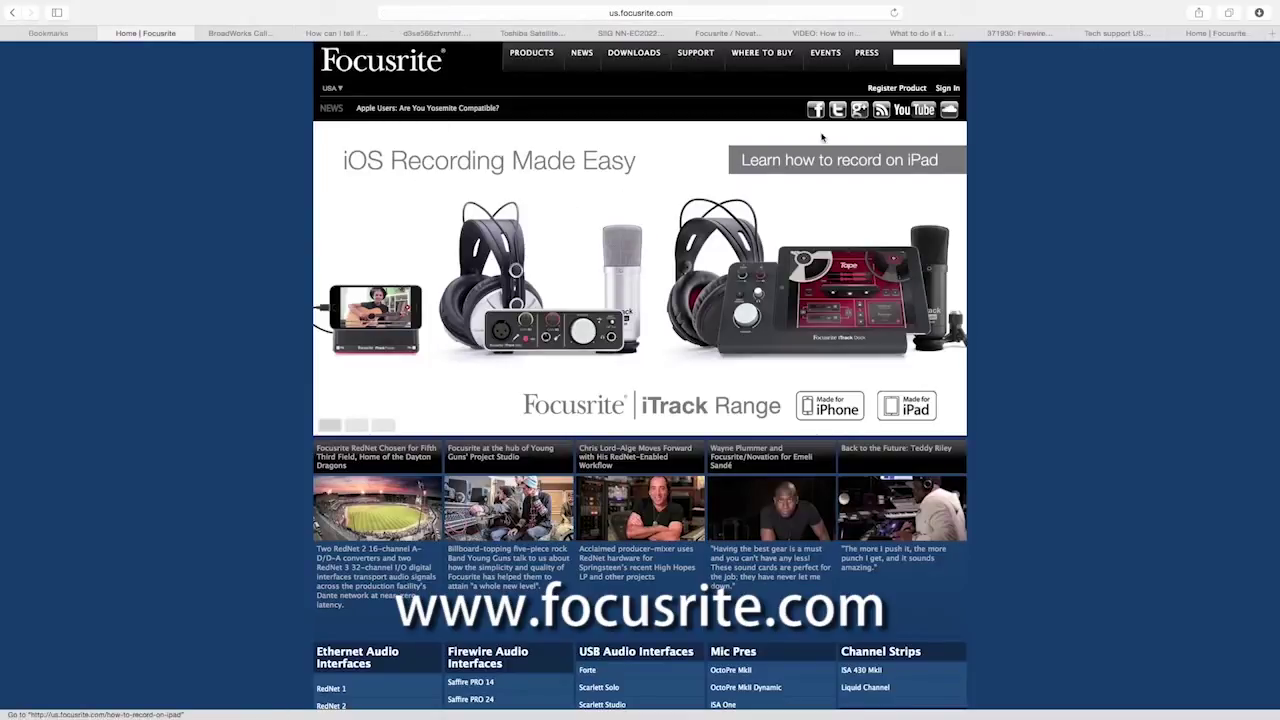
left_click(879, 90)
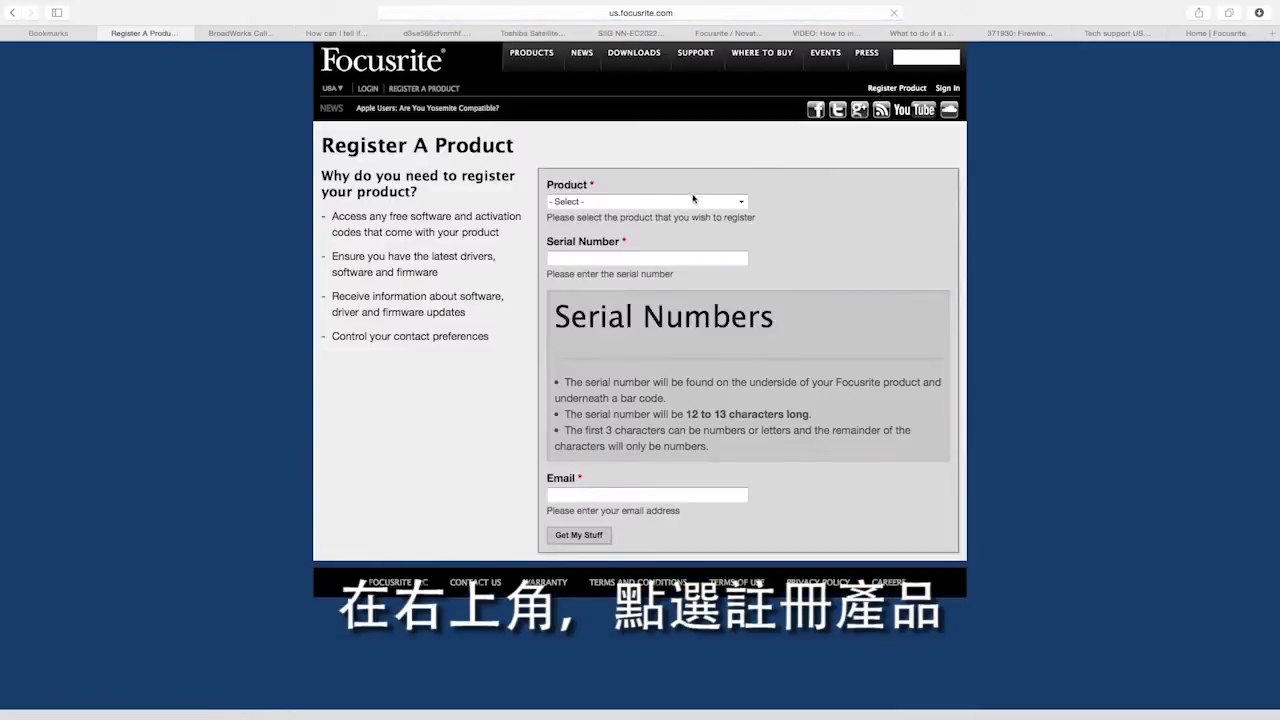
Choose Saffire PRO 40 as the product and enter the unit's serial number
left_click(679, 205)
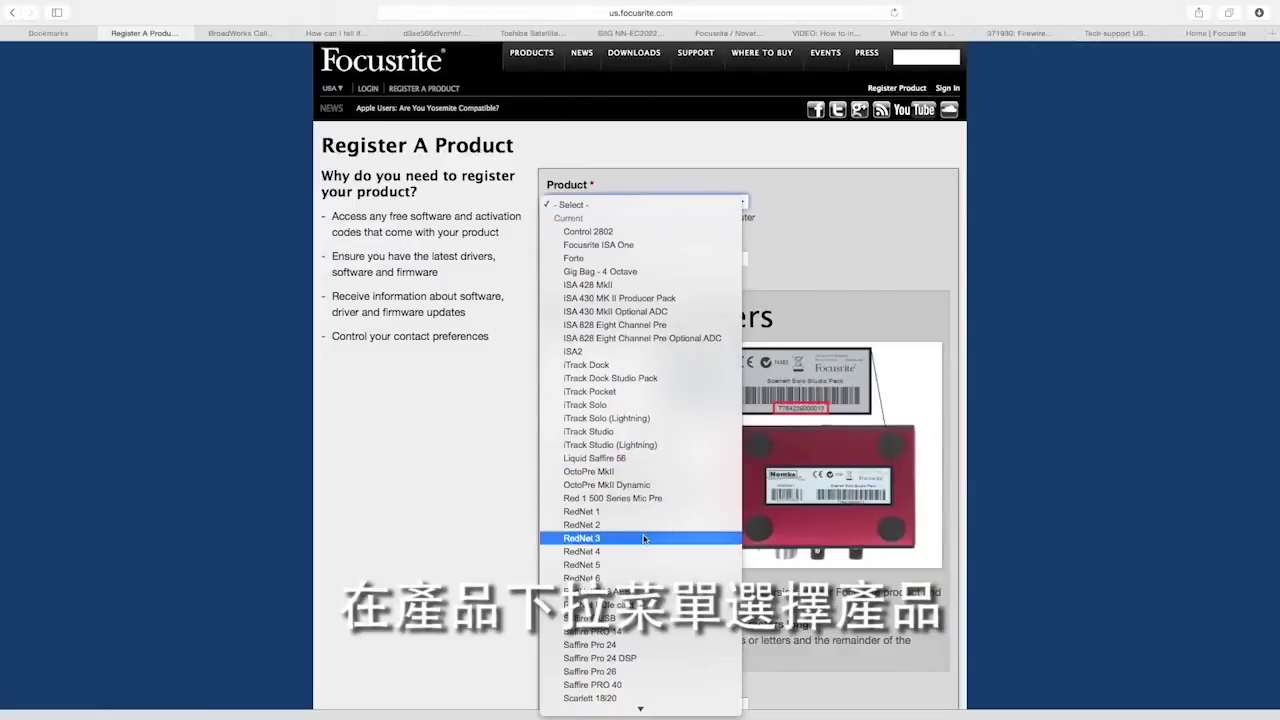
left_click(659, 684)
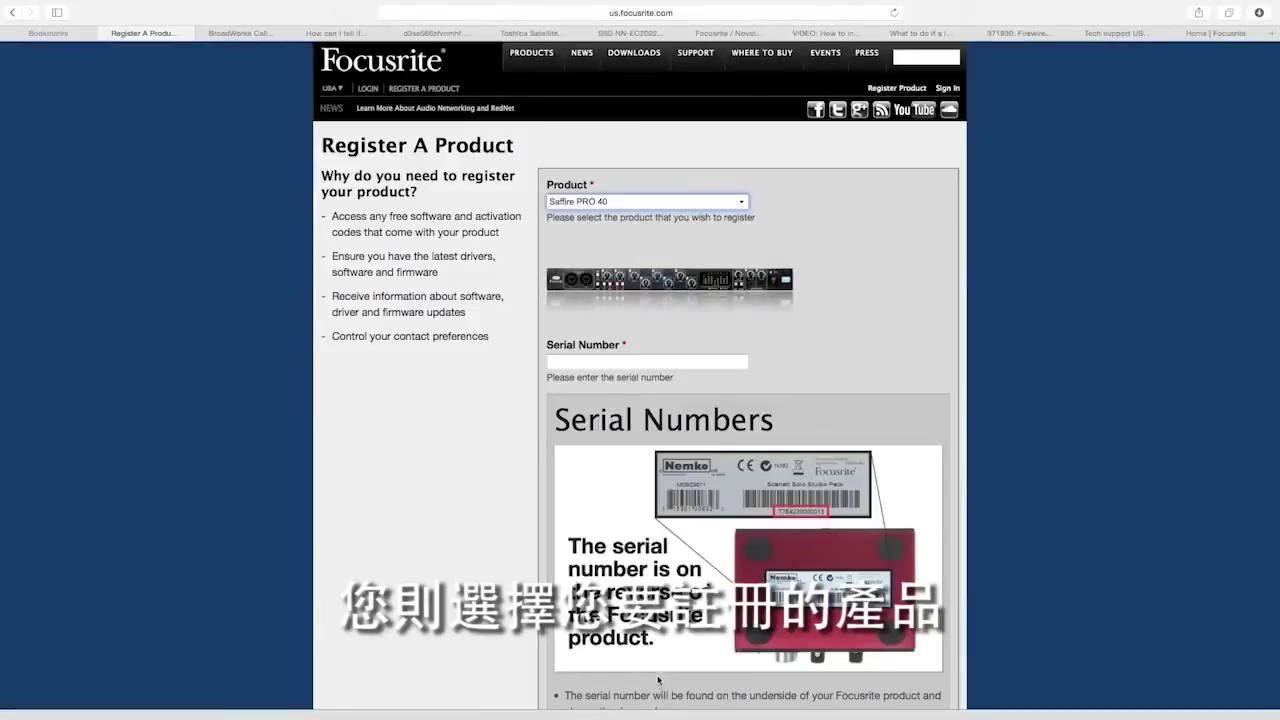
left_click(579, 363)
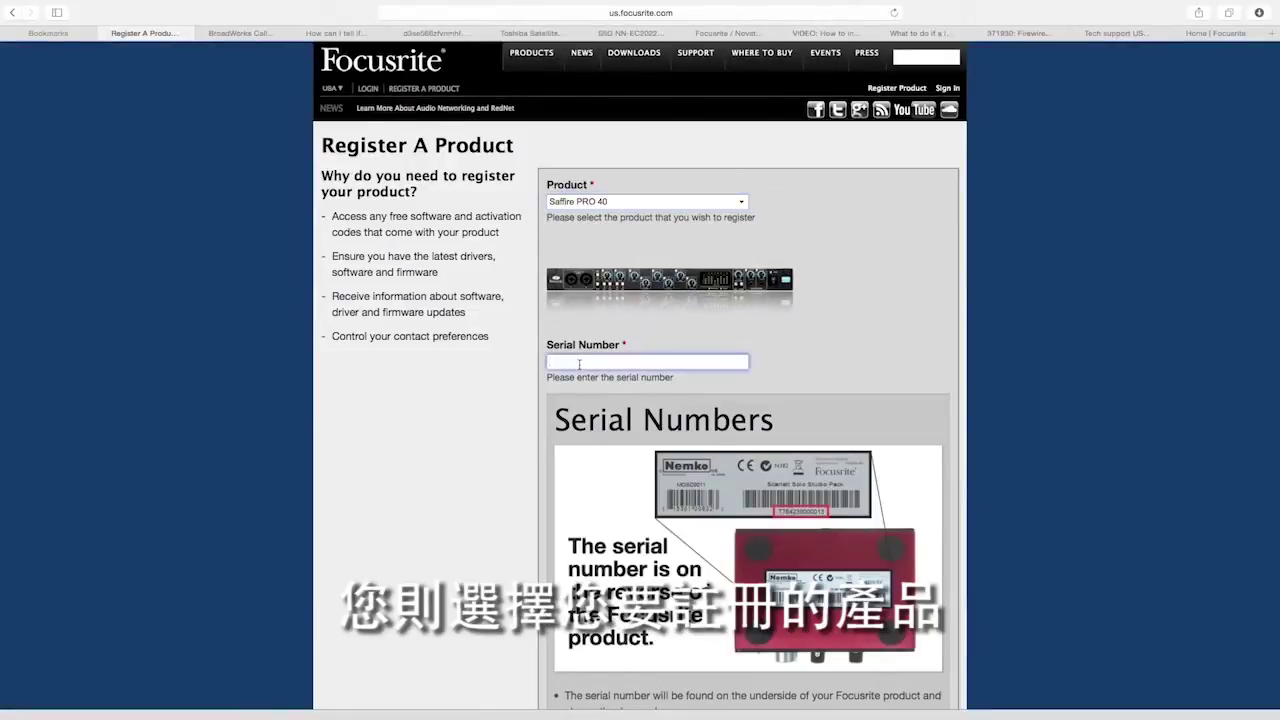
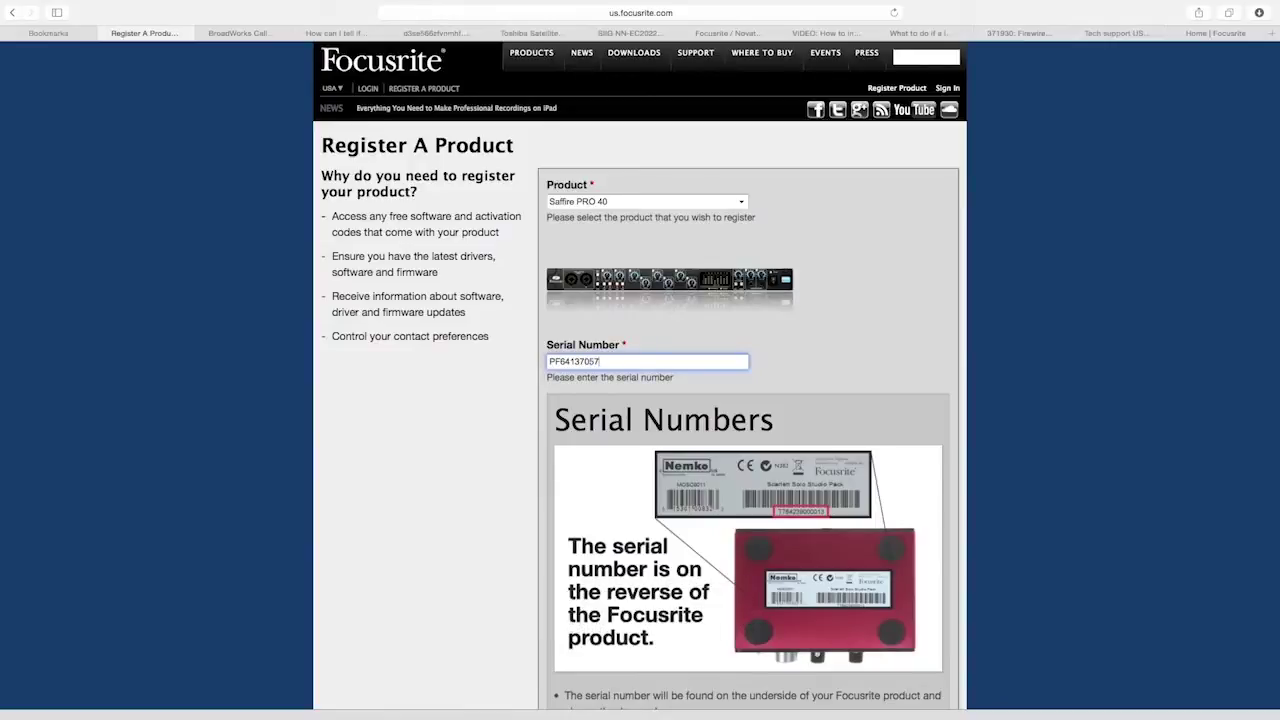
Enter the registration email address and submit it with Get My Stuff
scroll(640, 500, "down", 2)
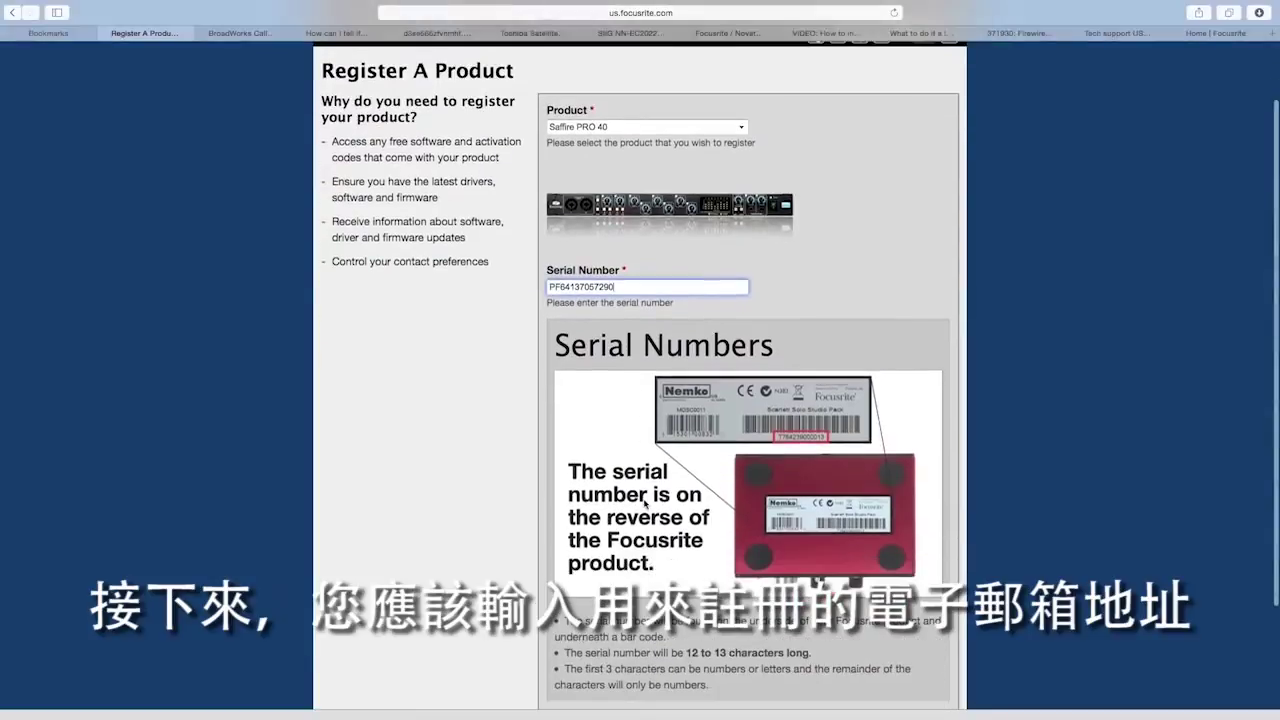
scroll(645, 517, "down", 4)
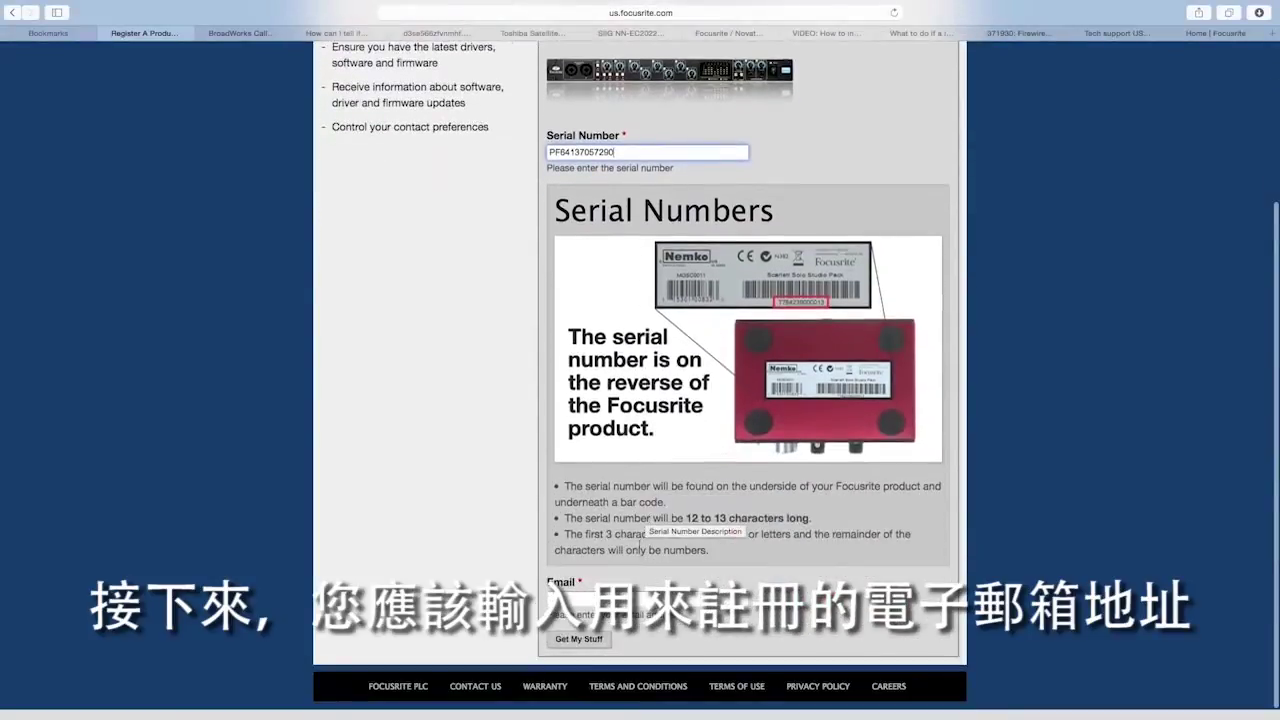
left_click(591, 598)
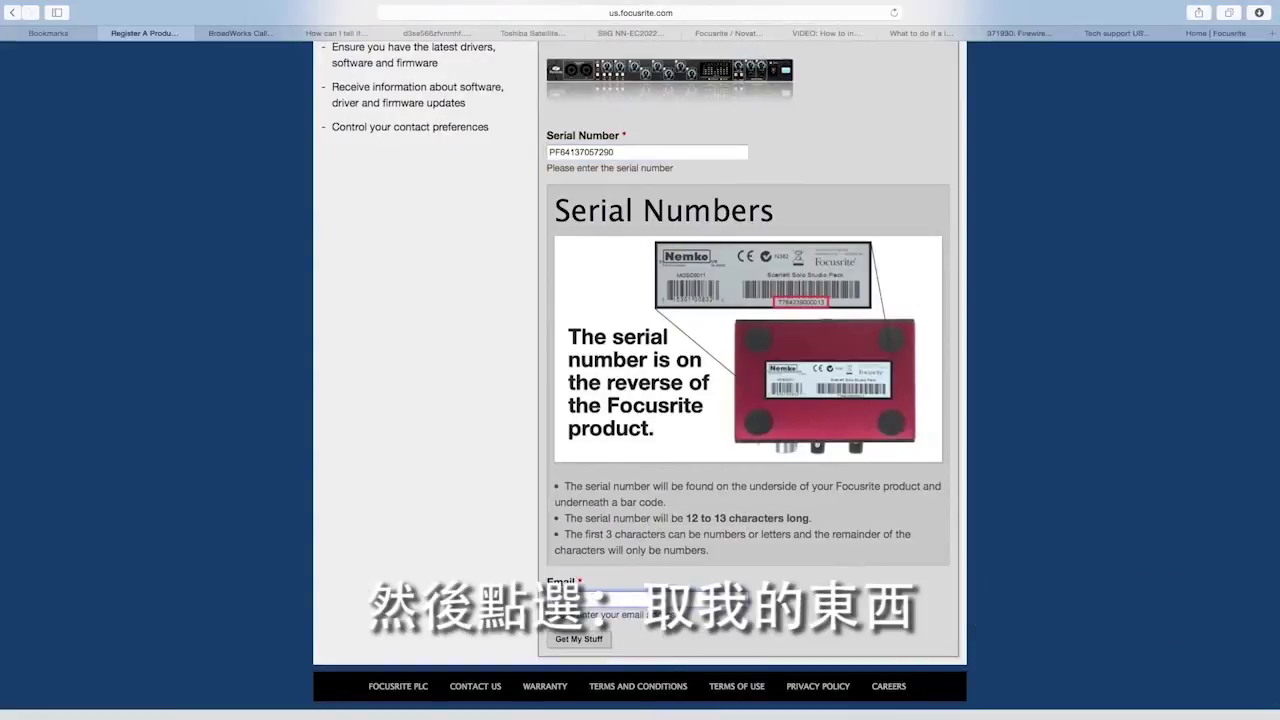
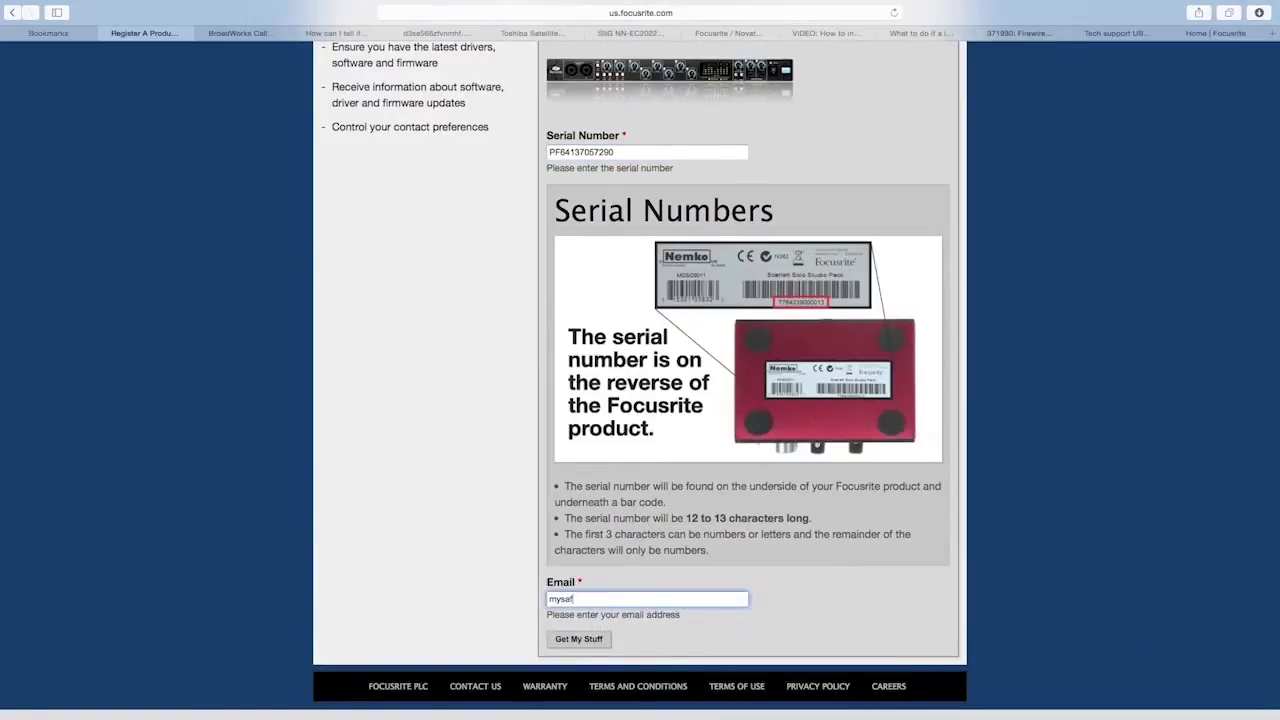
left_click(596, 642)
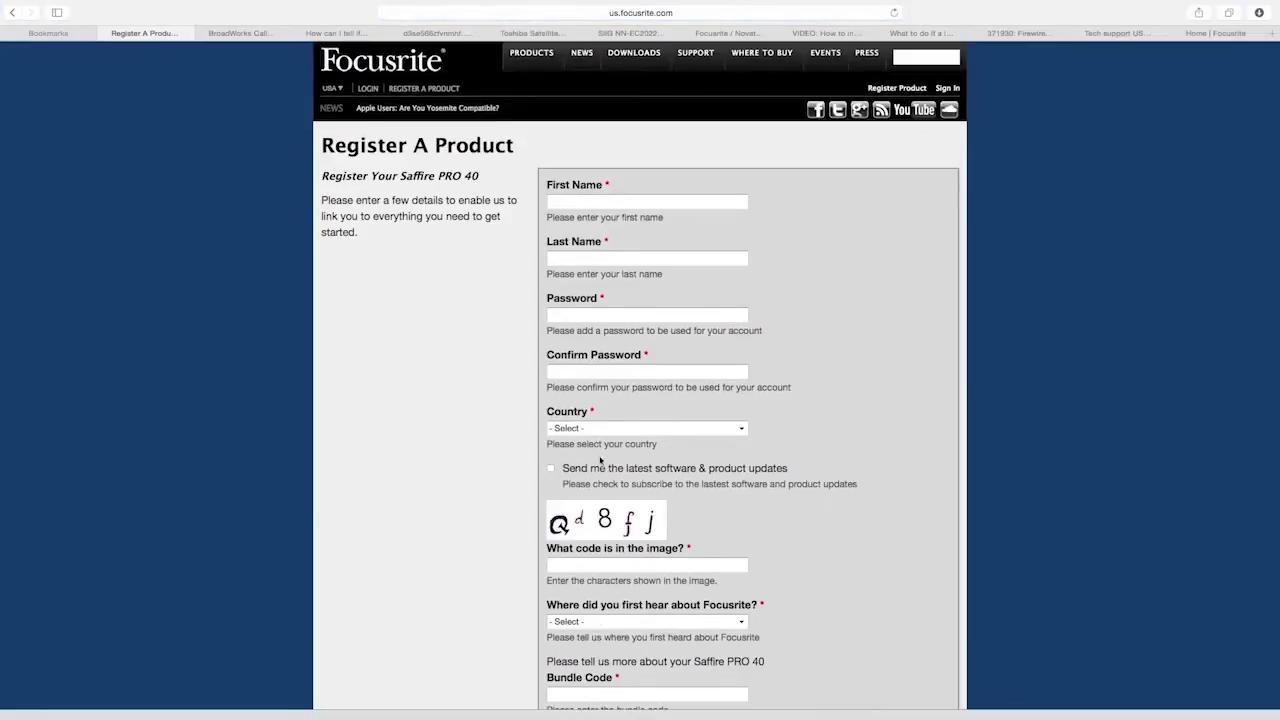
Fill in the first and last name and enter the account password twice
left_click(573, 200)
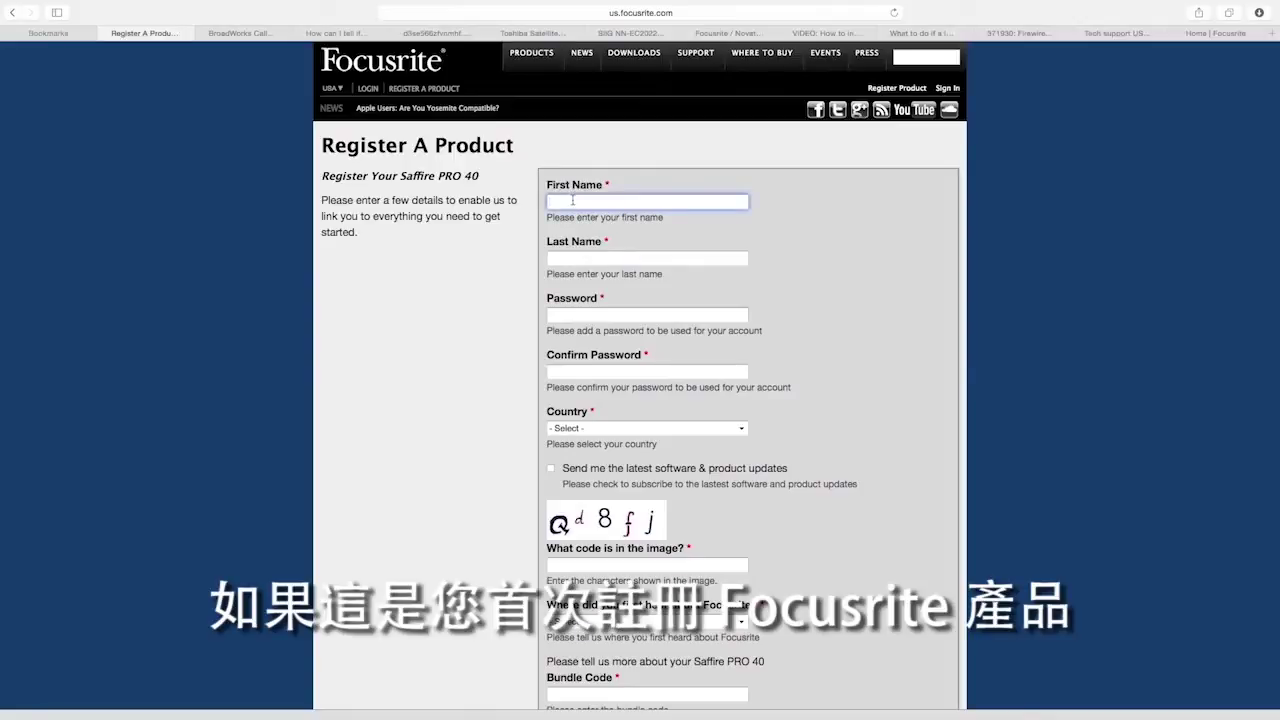
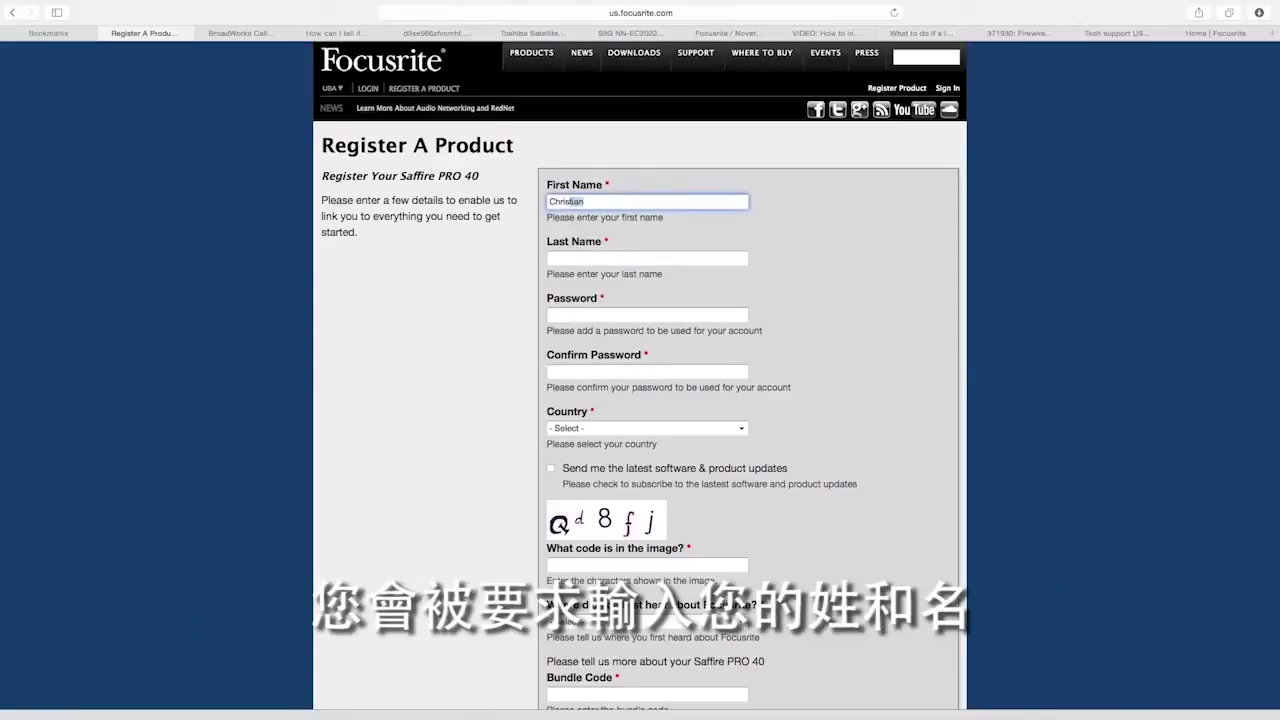
key("Tab")
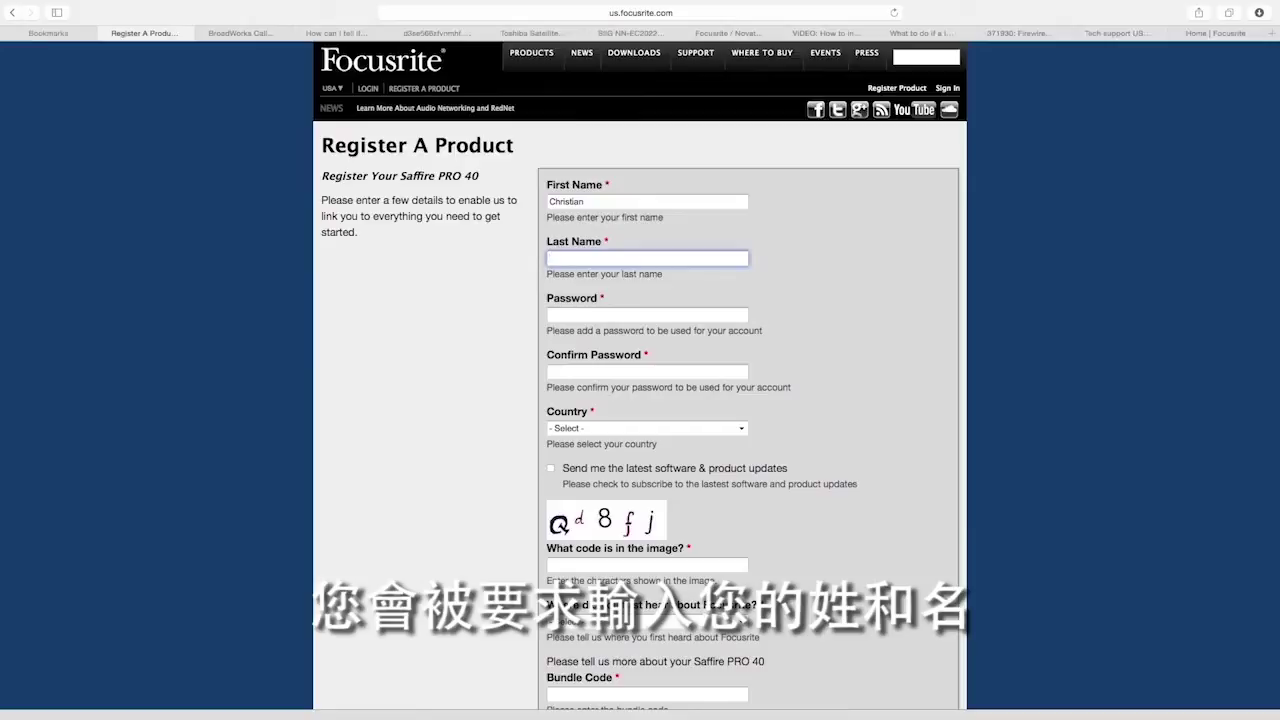
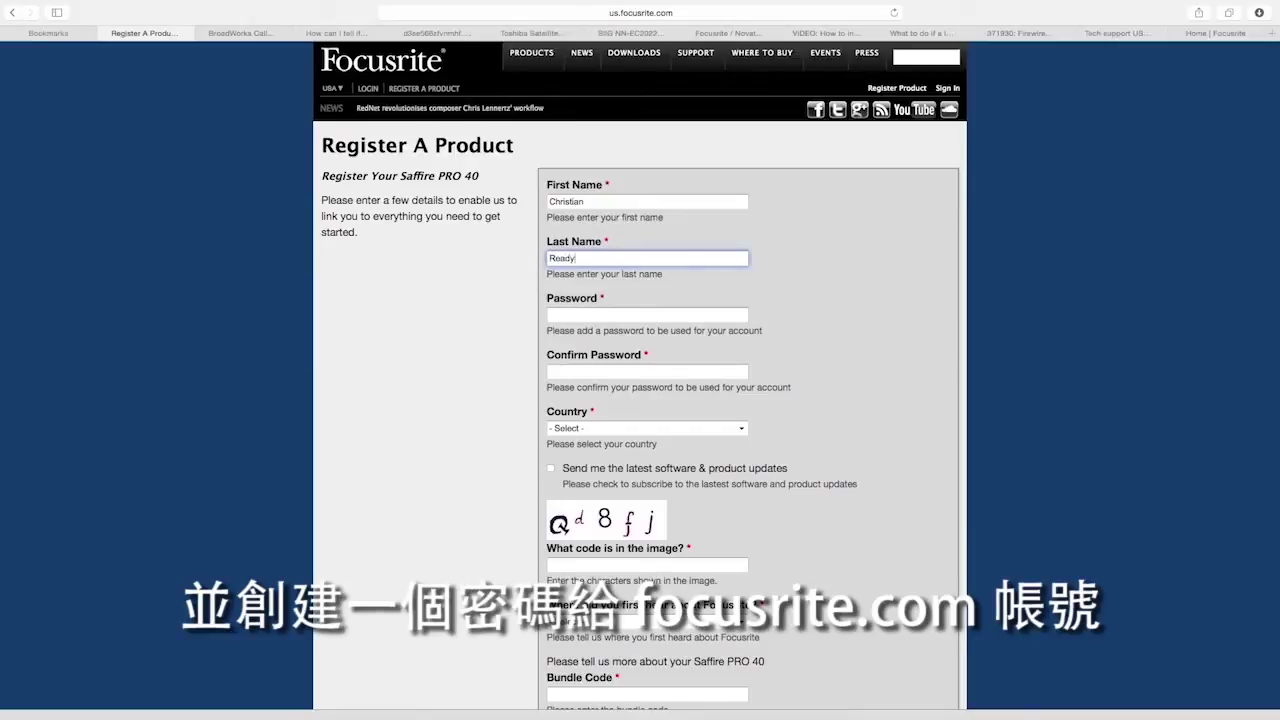
key("Tab")
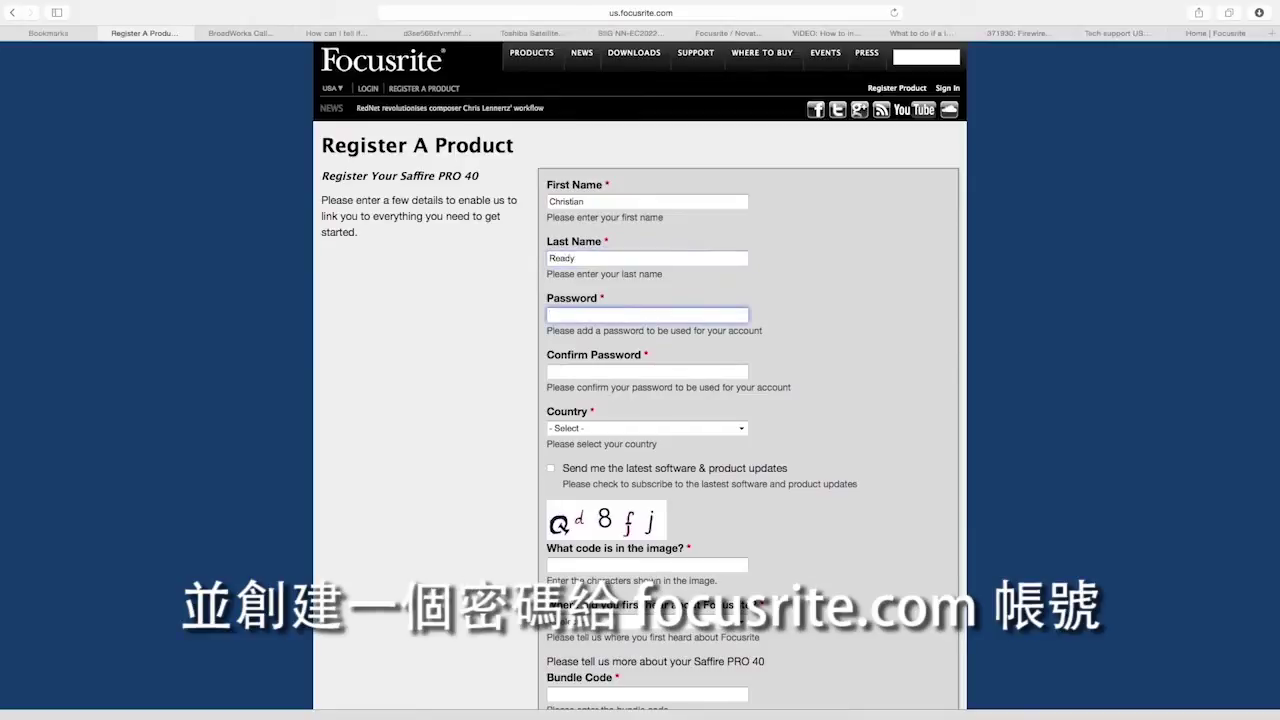
type("•••••••••")
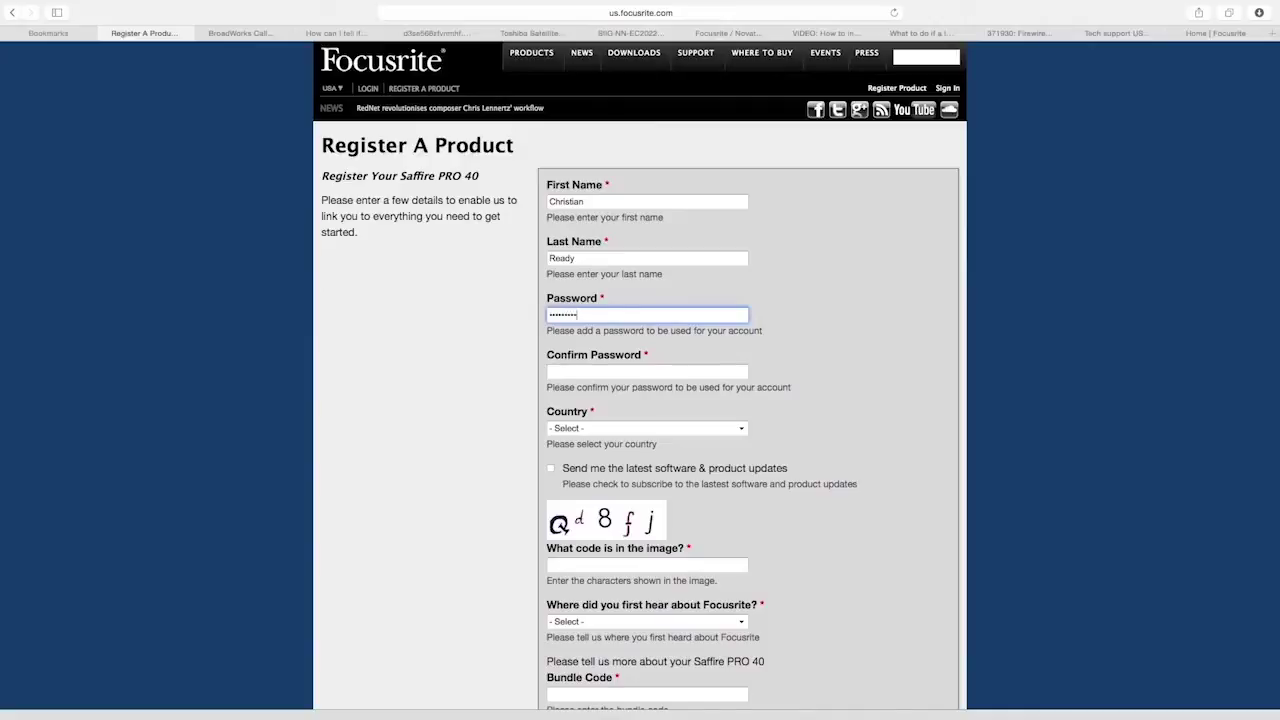
left_click(647, 371)
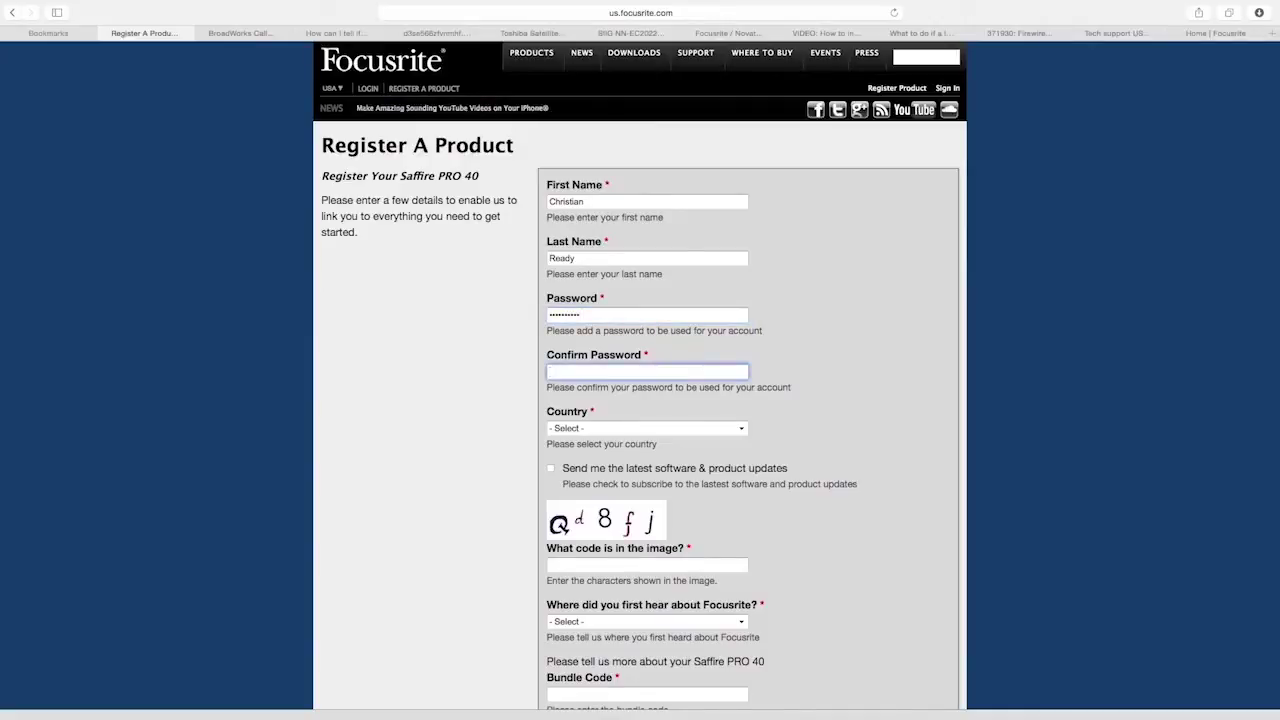
type("•••••••••")
key("Tab")
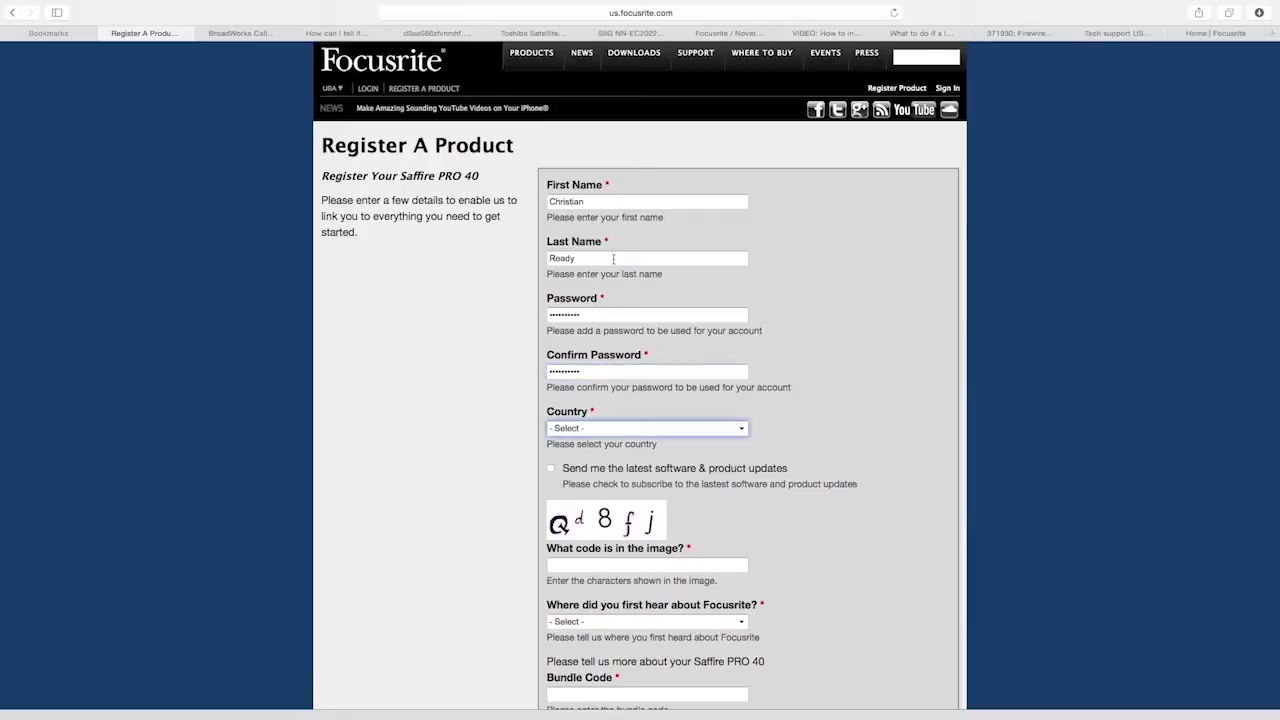
Set country to United States and state to California, and subscribe to software updates
left_click(652, 428)
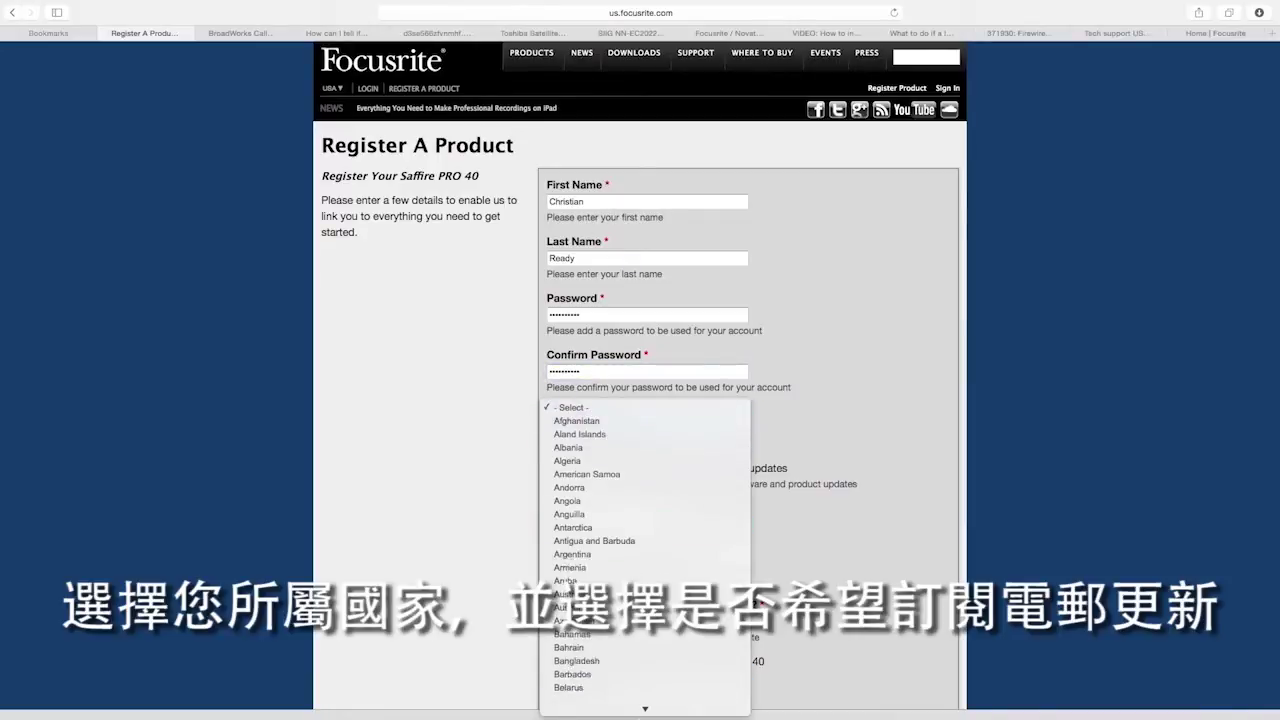
scroll(645, 360, "down", 10)
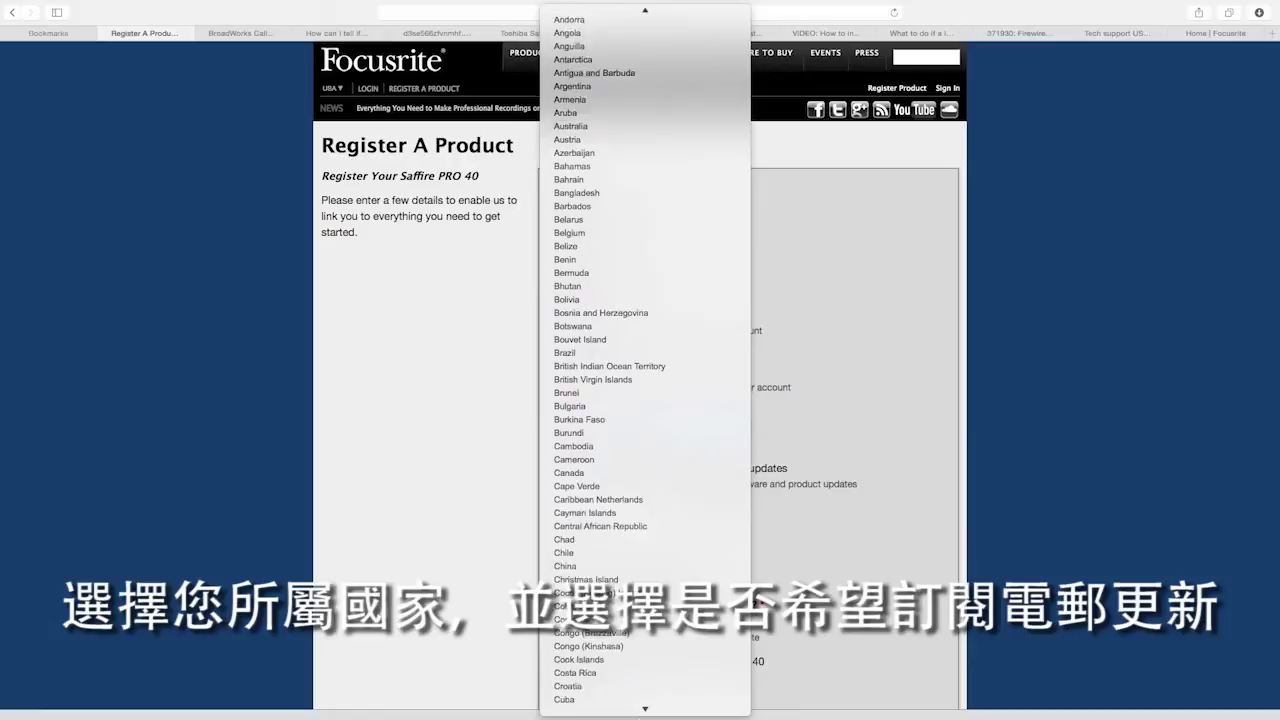
scroll(640, 710, "down", 15)
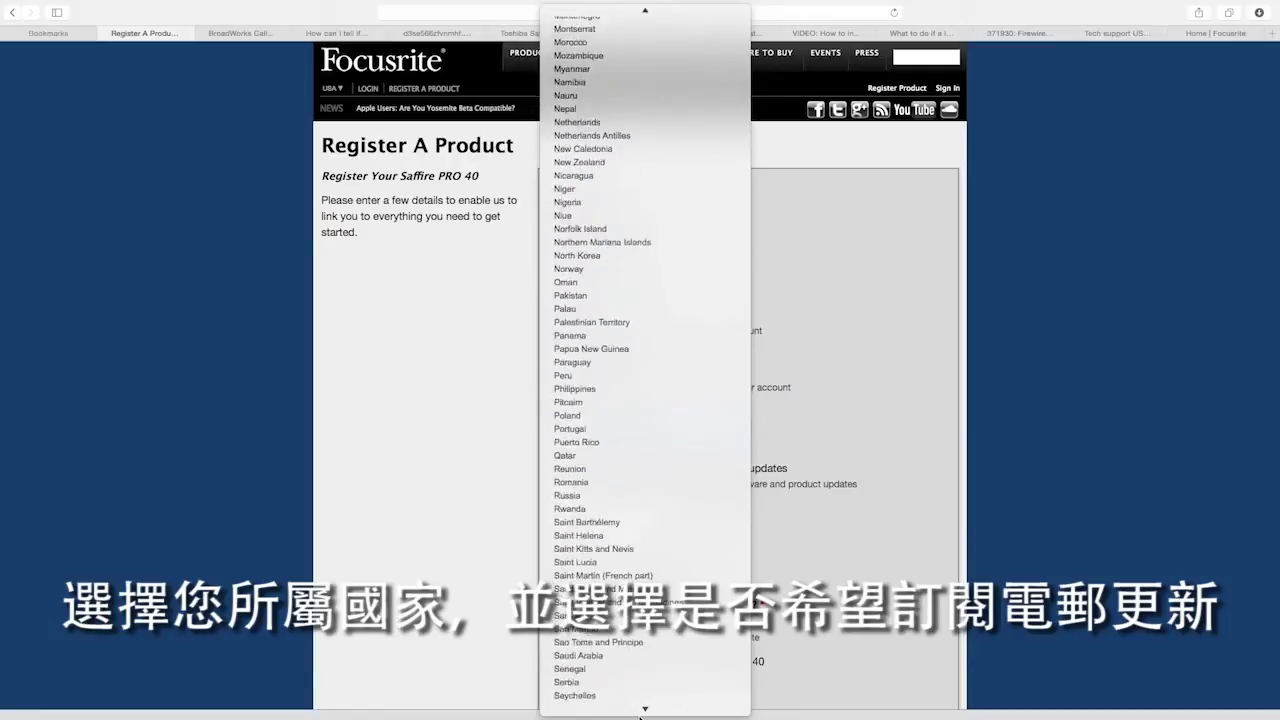
scroll(640, 710, "down", 10)
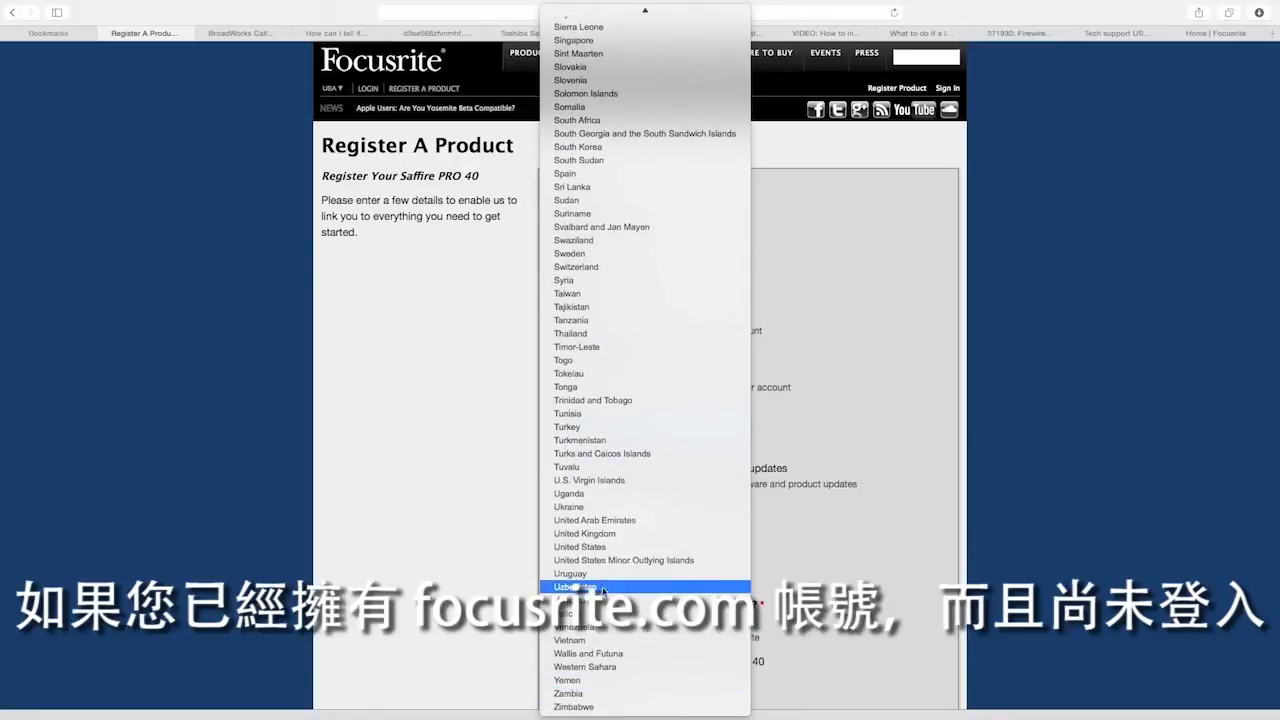
left_click(601, 547)
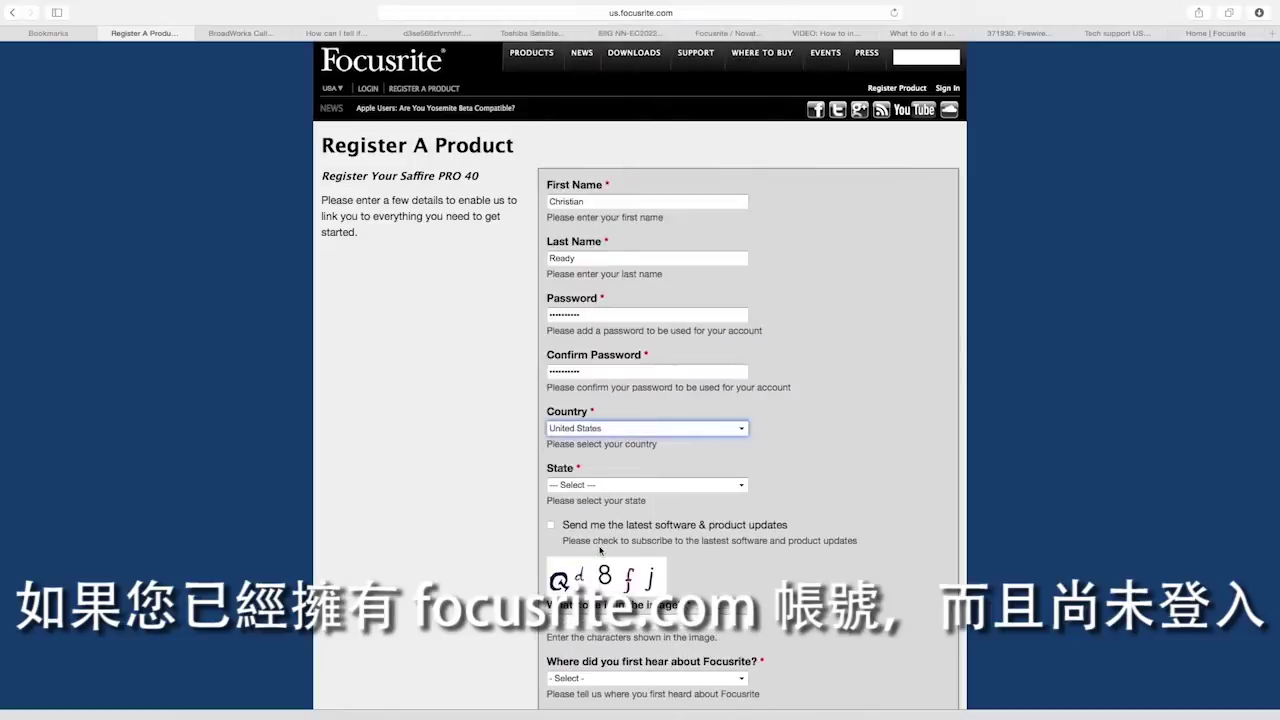
left_click(650, 487)
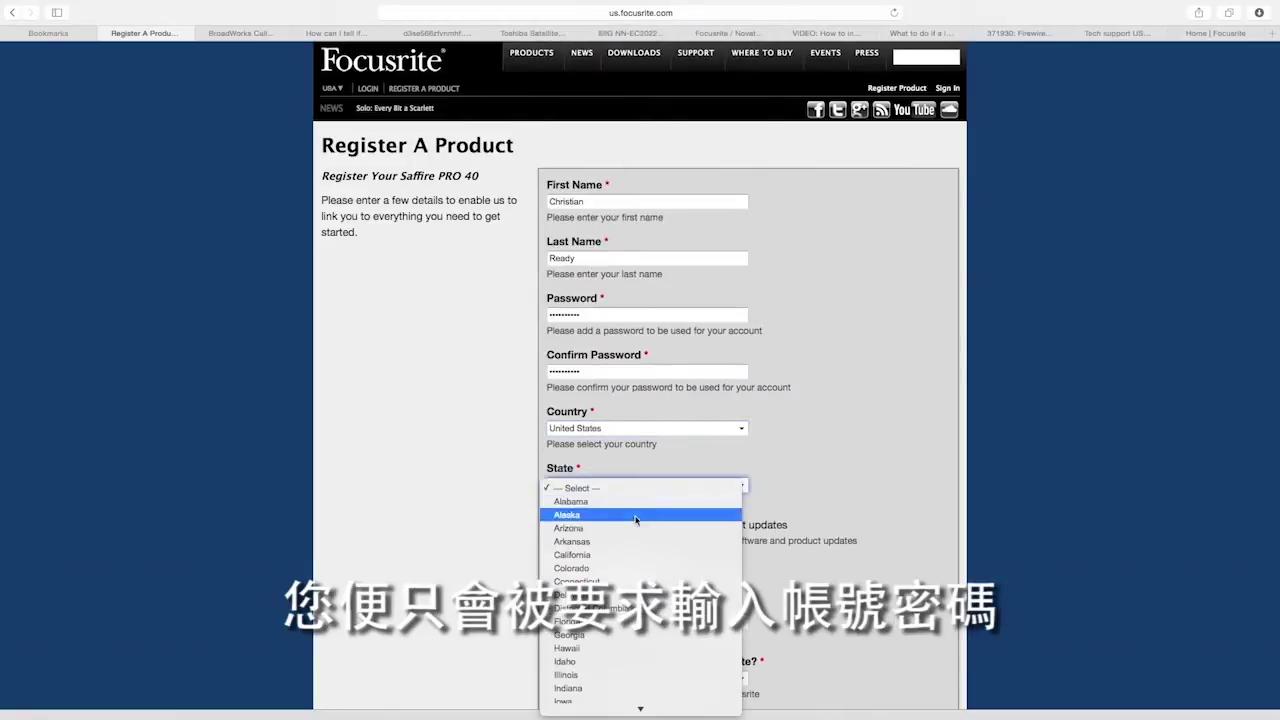
left_click(623, 556)
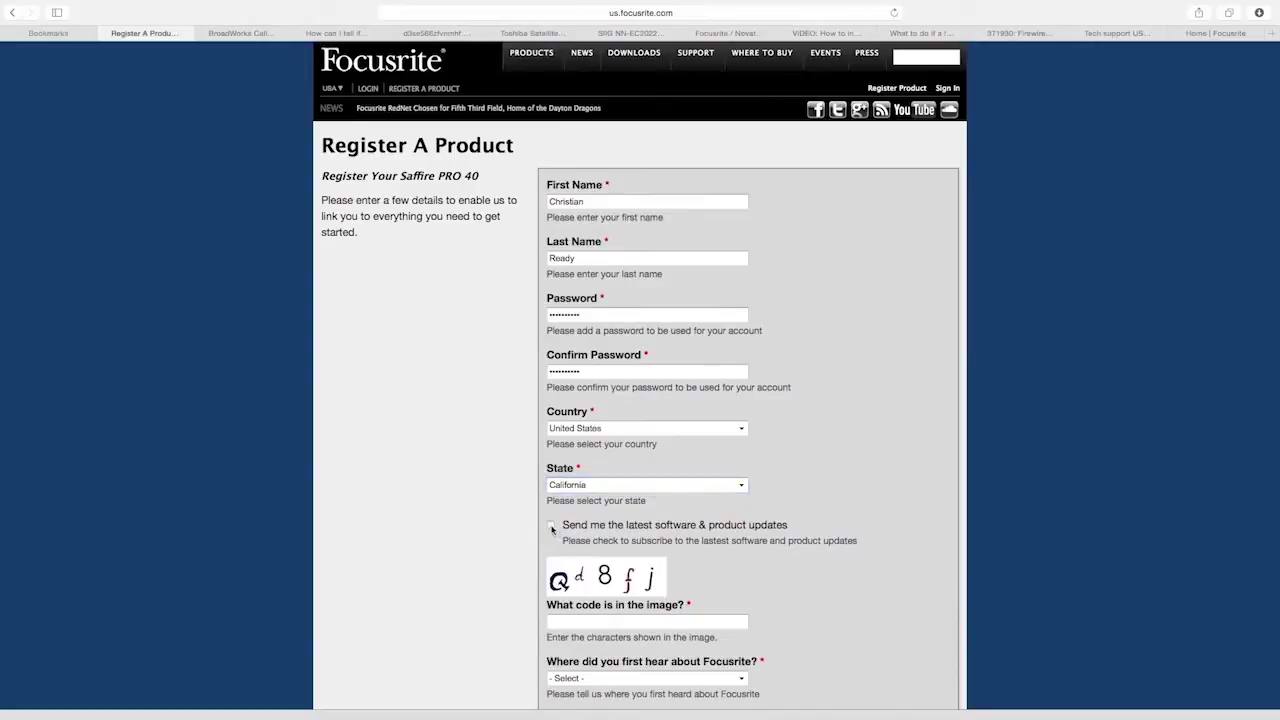
left_click(551, 525)
Enter the image verification code, choose Friend or family as the source, and enter the bundle code
scroll(807, 601, "down", 1)
scroll(807, 601, "down", 4)
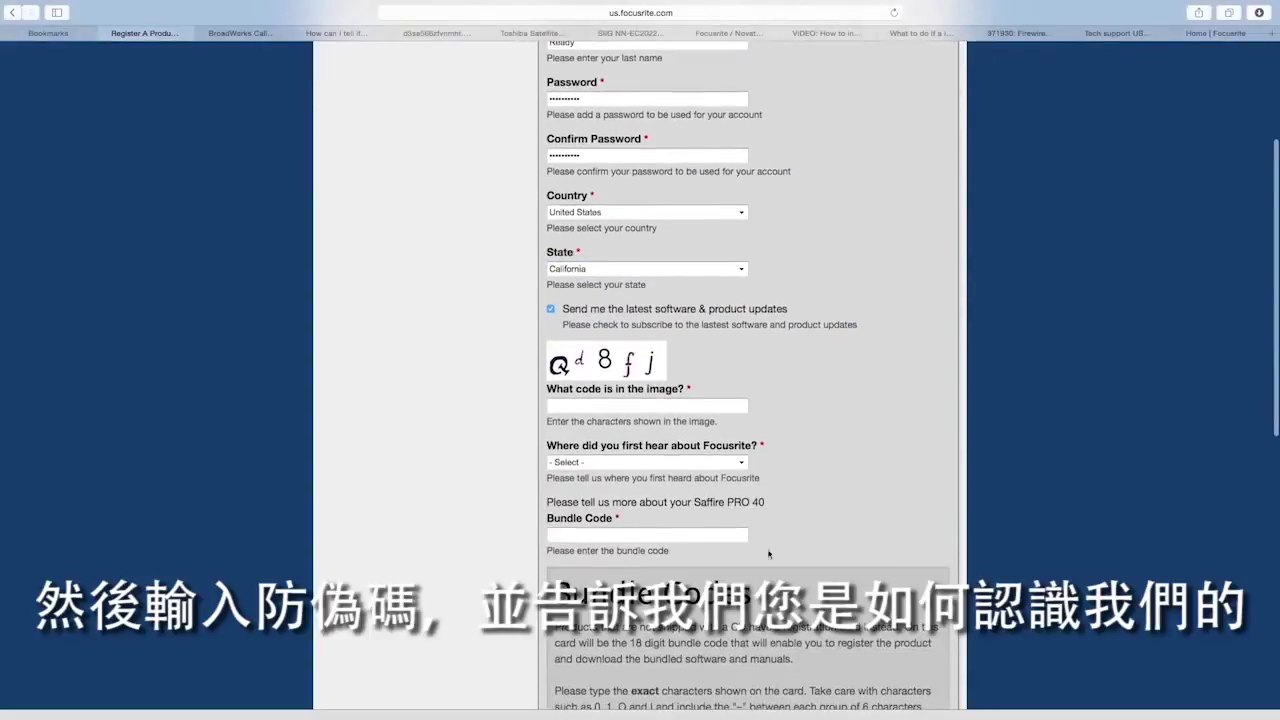
left_click(560, 405)
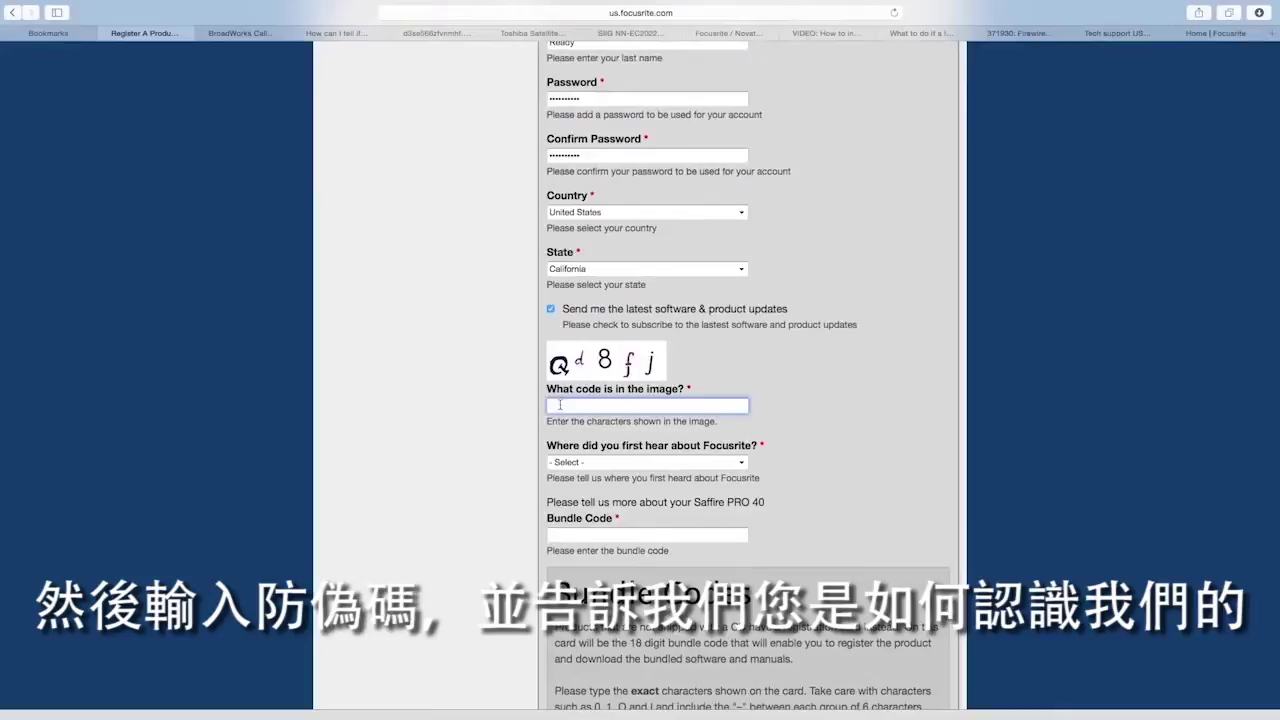
type("qd8")
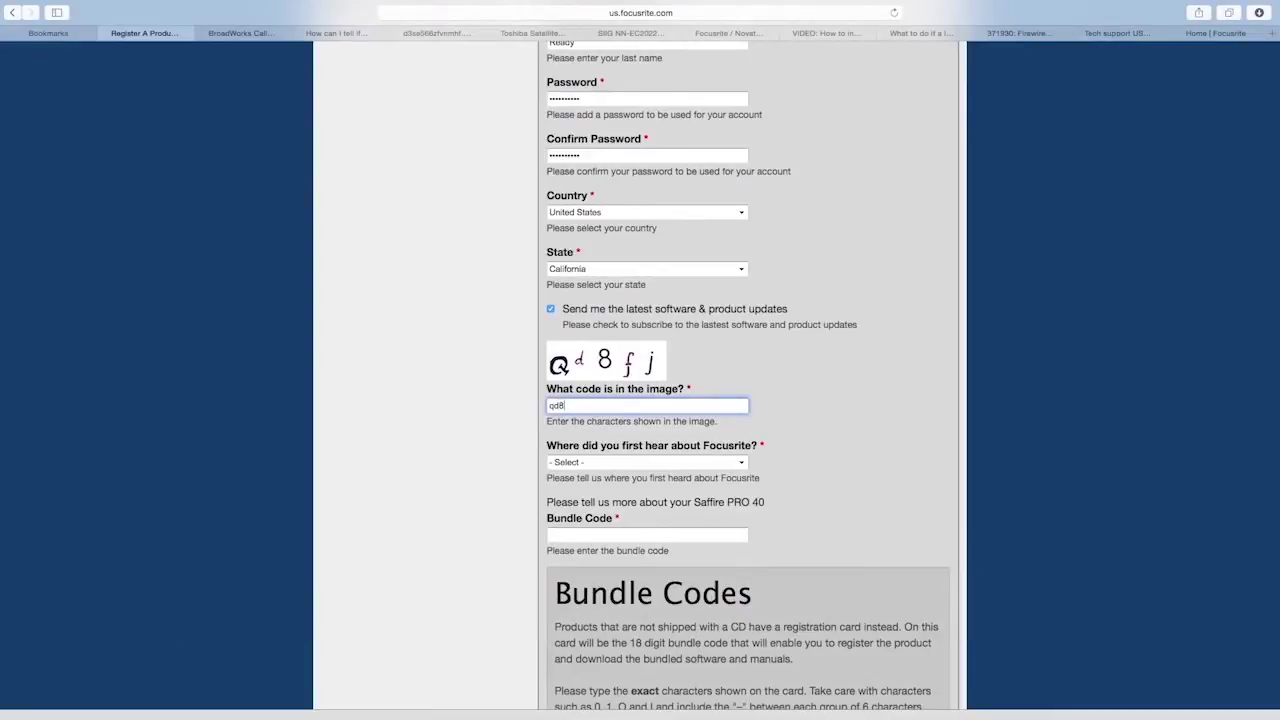
type("fj")
left_click(702, 466)
left_click(685, 492)
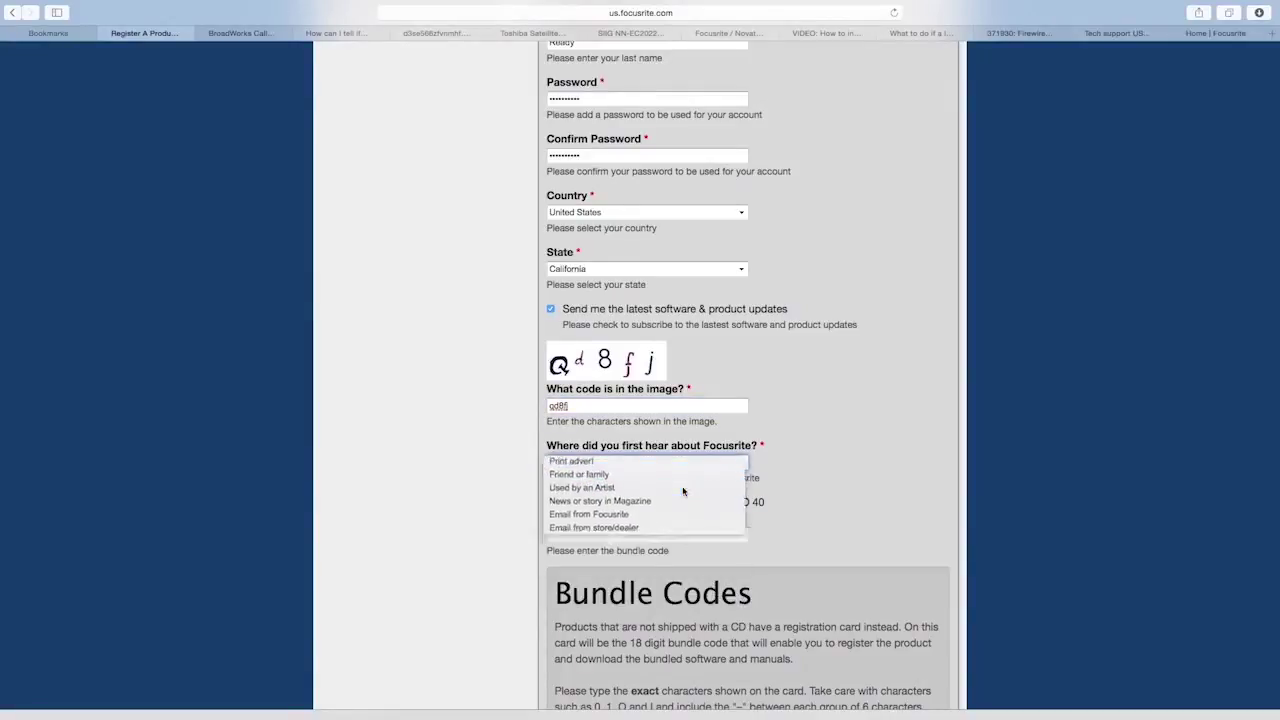
scroll(835, 510, "down", 1)
scroll(835, 510, "down", 3)
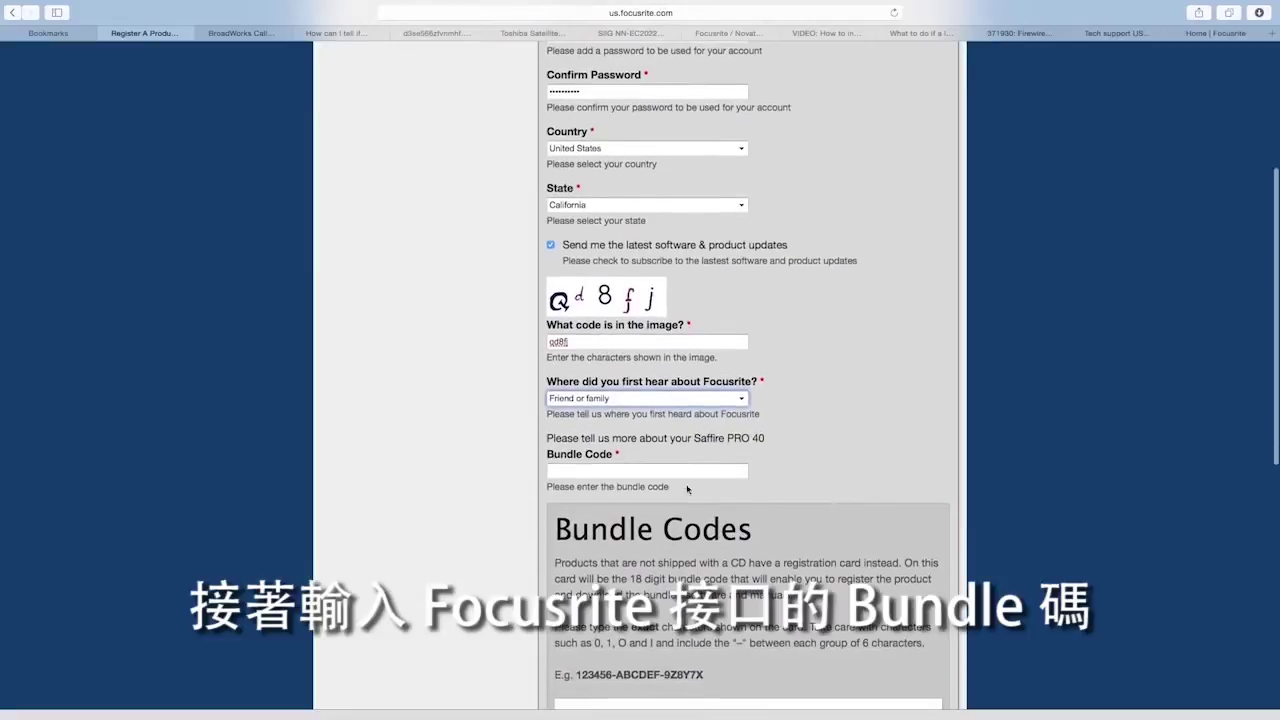
left_click(651, 472)
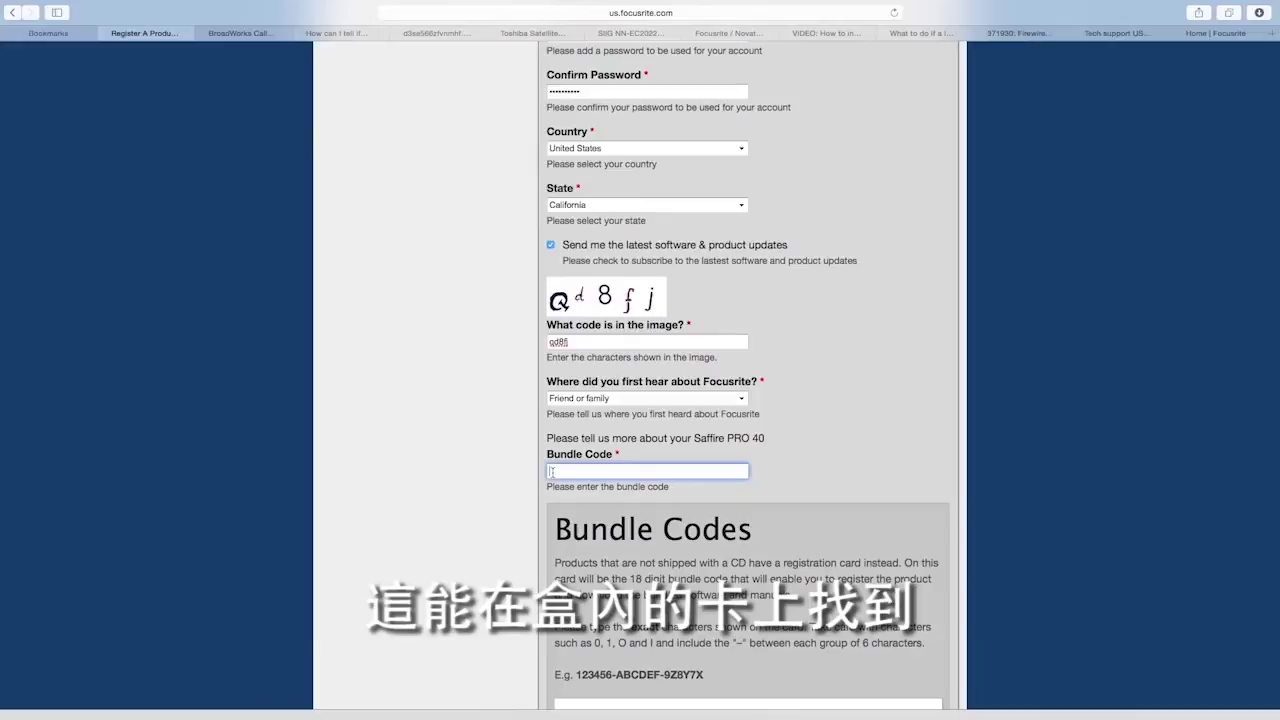
key("Return")
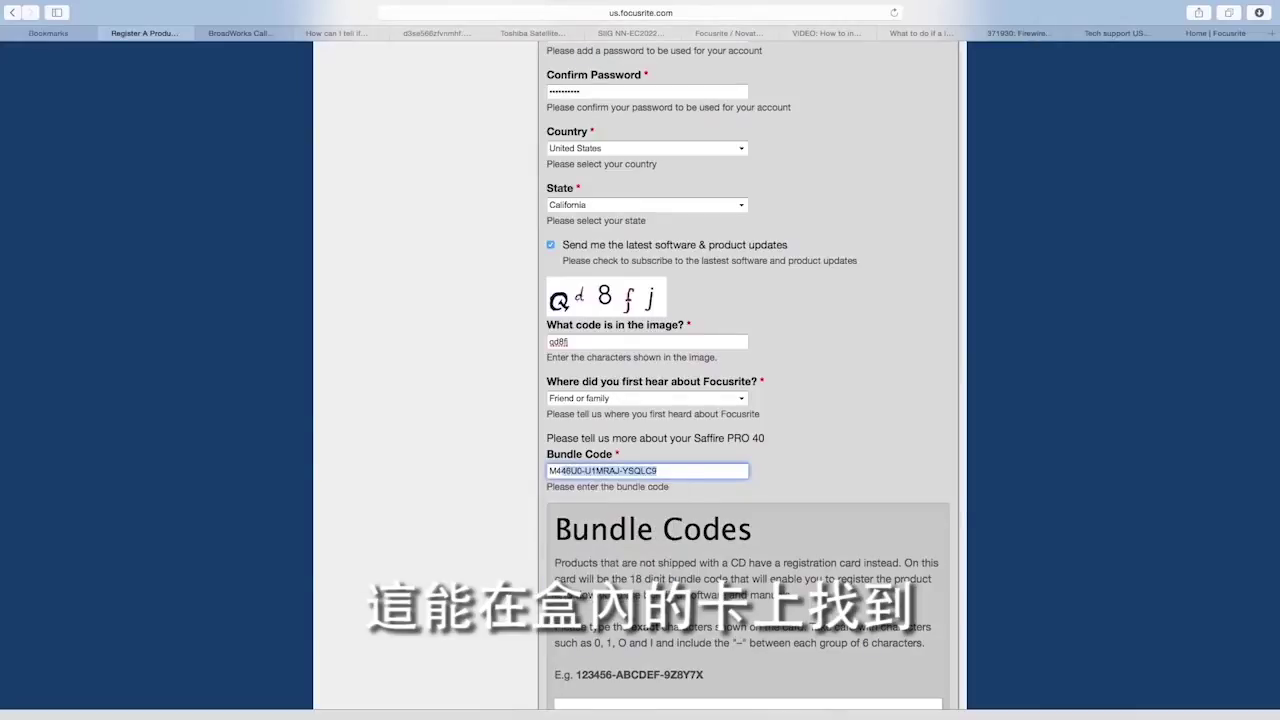
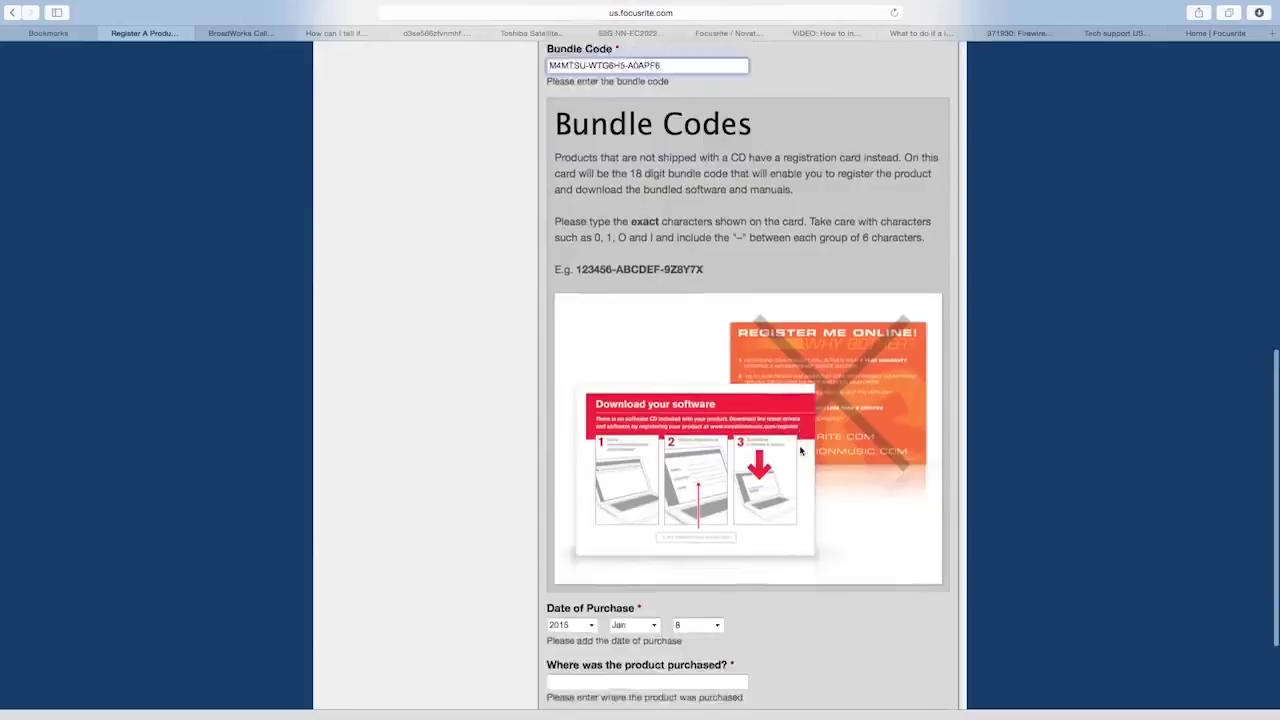
scroll(800, 452, "down", 2)
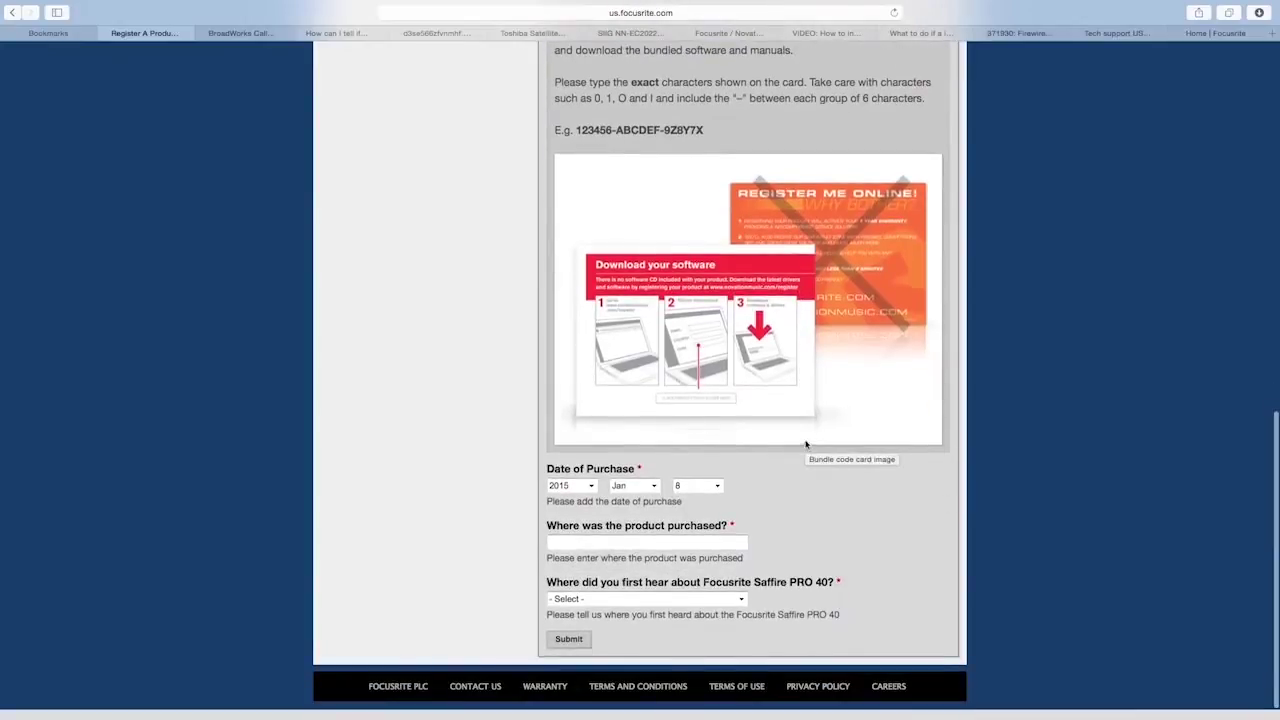
Enter 'My favorite store' as the purchase place, answer the Saffire PRO 40 source question, and submit
left_click(660, 540)
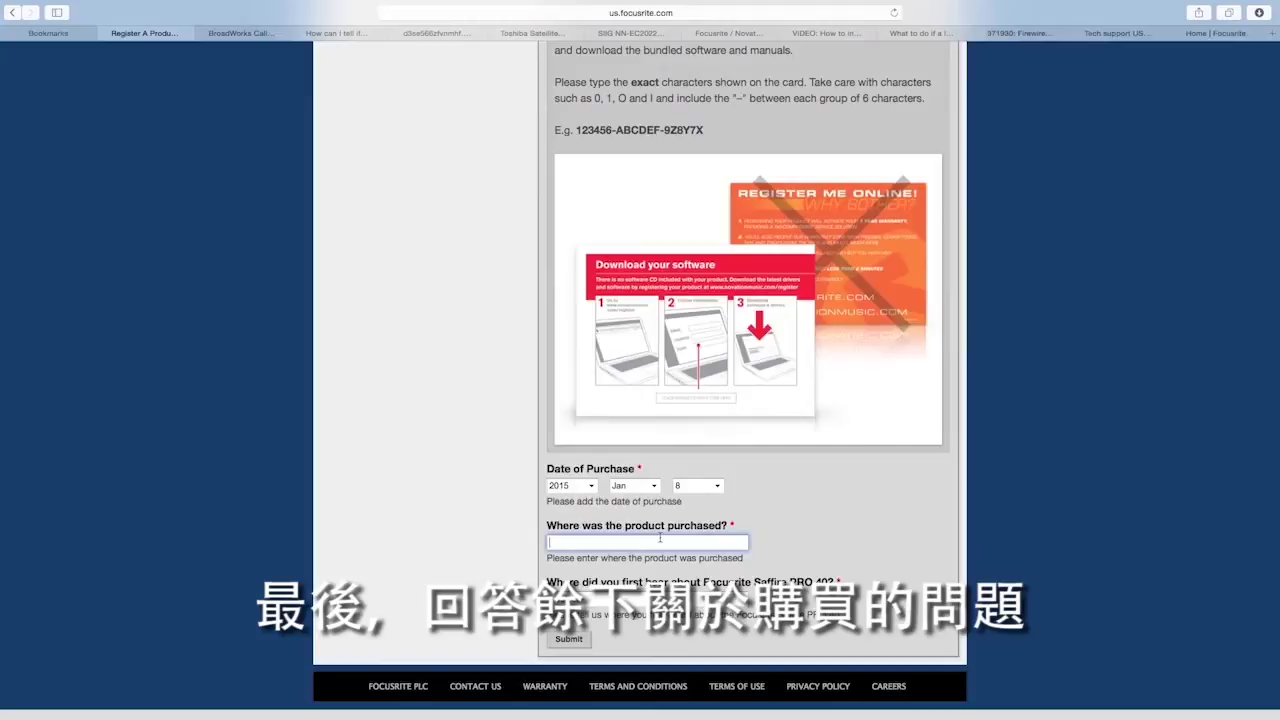
type("My fda")
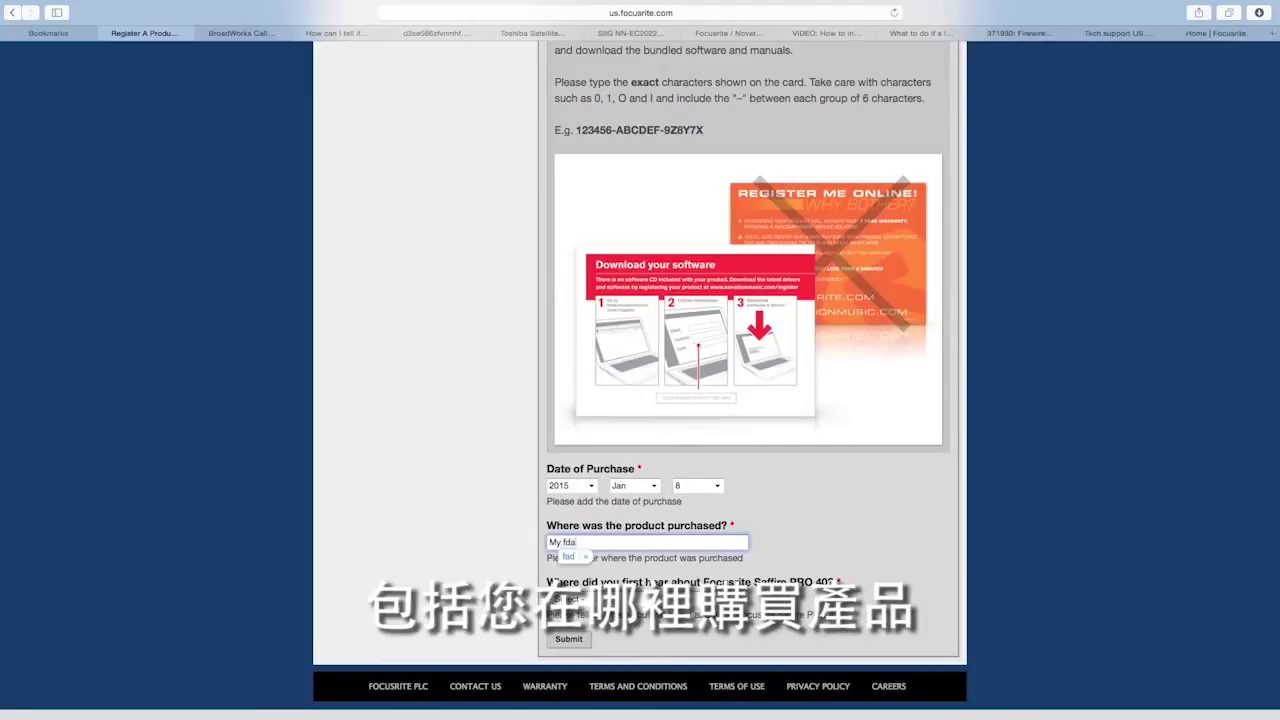
key("BackSpace")
key("BackSpace")
key("BackSpace")
key("BackSpace")
key("BackSpace")
key("BackSpace")
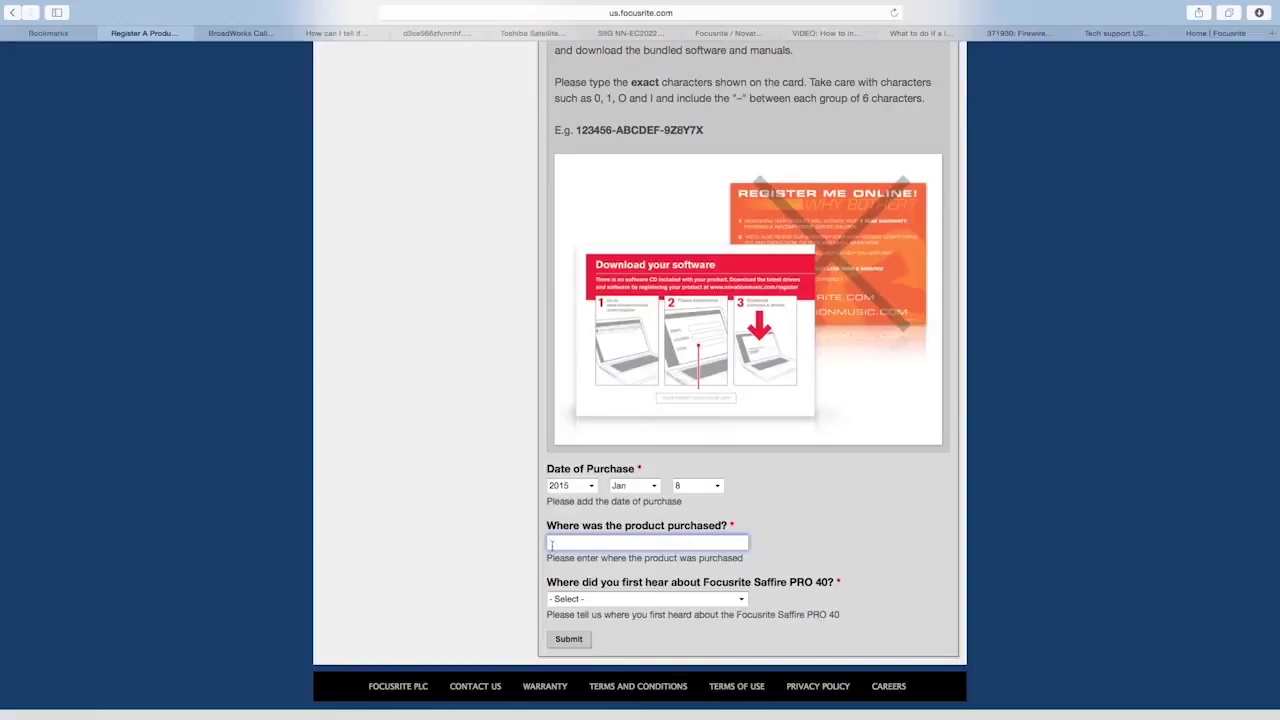
type("My favorite store")
key("Tab")
left_click(712, 601)
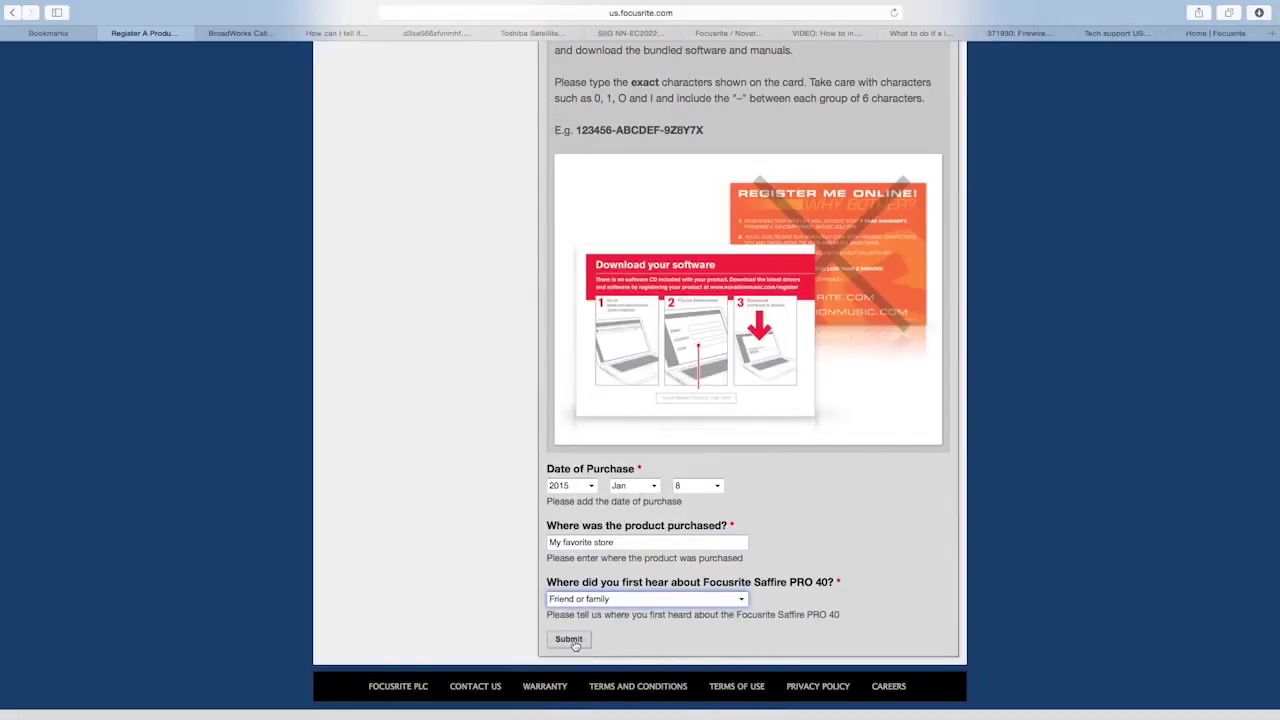
left_click(572, 641)
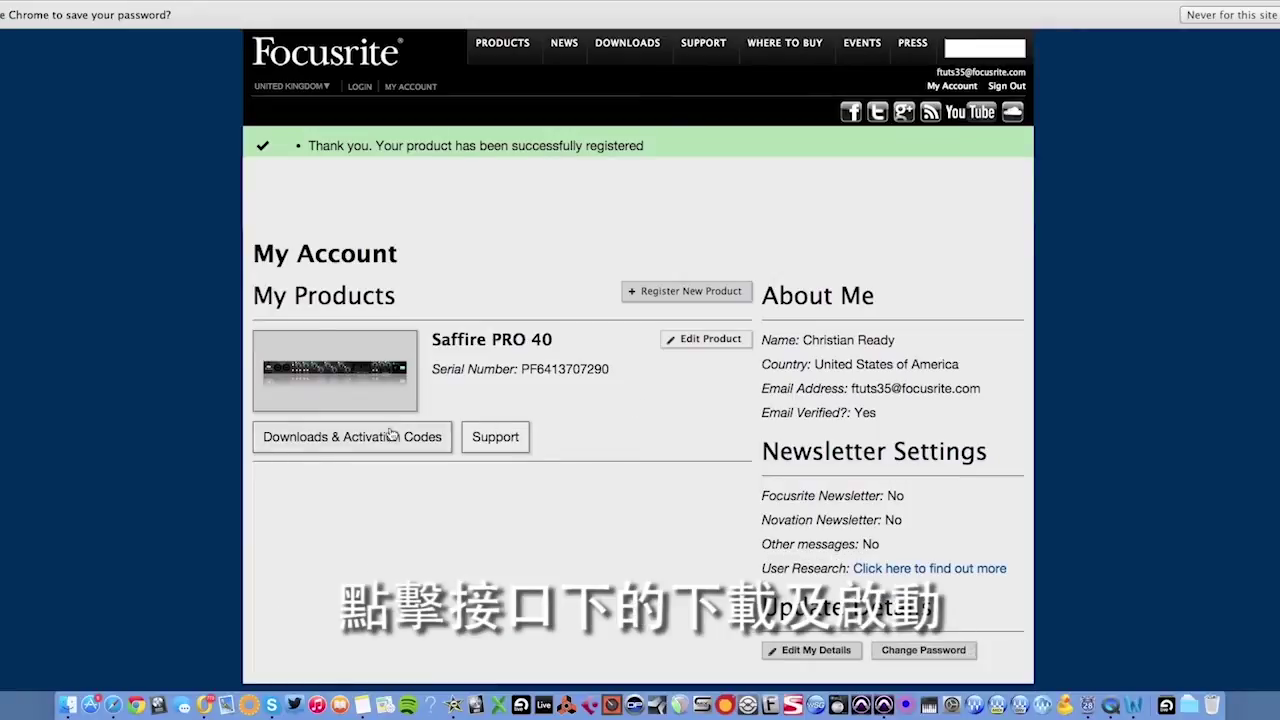
Download the Mac version of the Red Plugin Suite from the product's downloads page
left_click(355, 440)
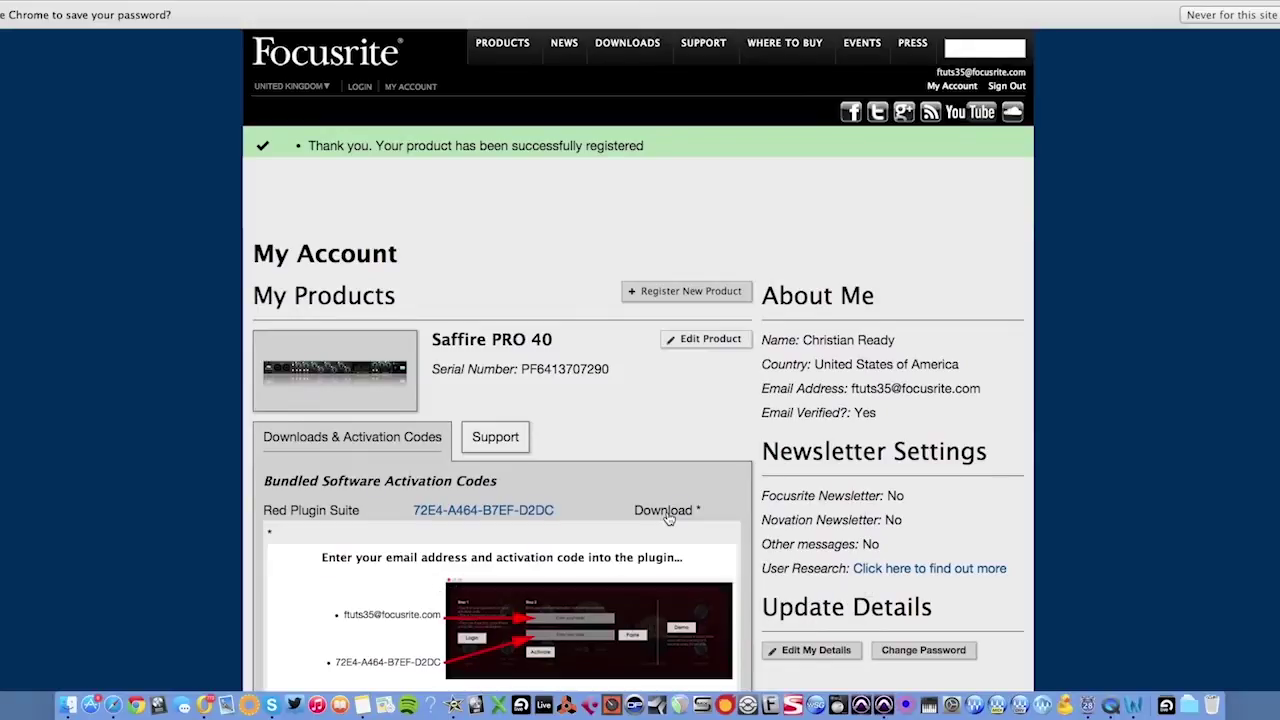
left_click(665, 511)
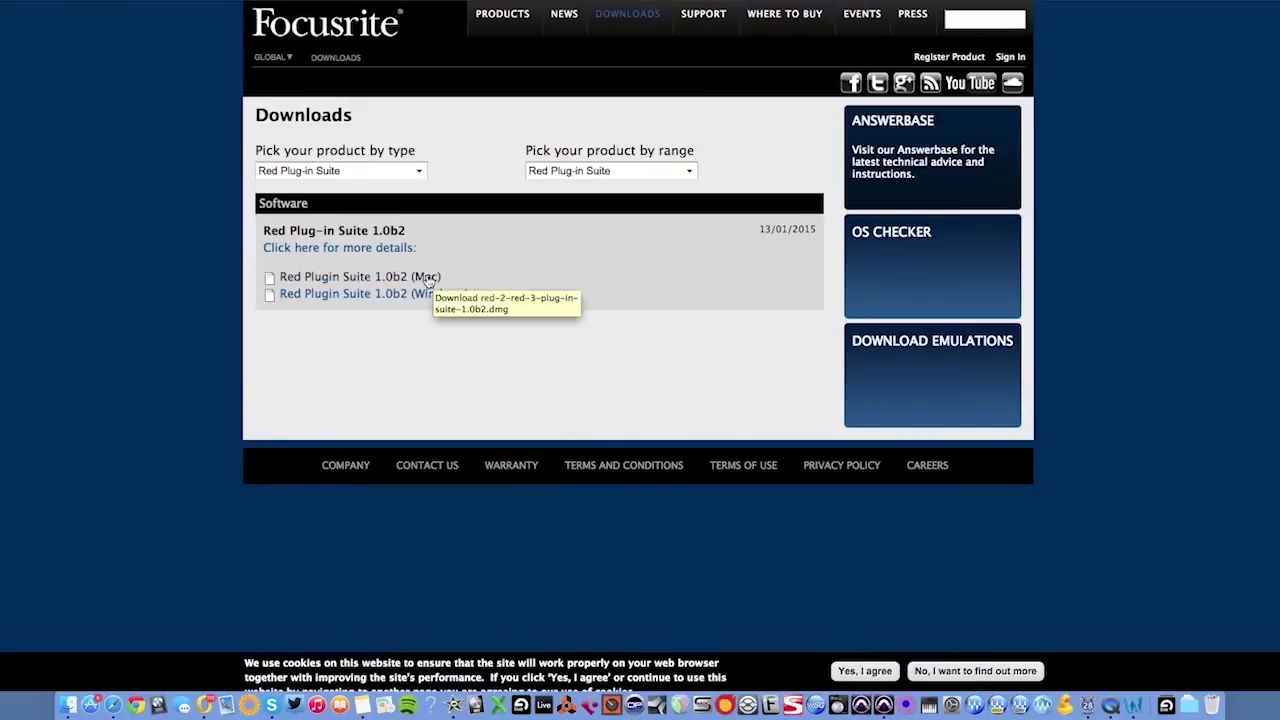
left_click(367, 282)
scroll(367, 282, "up", 5)
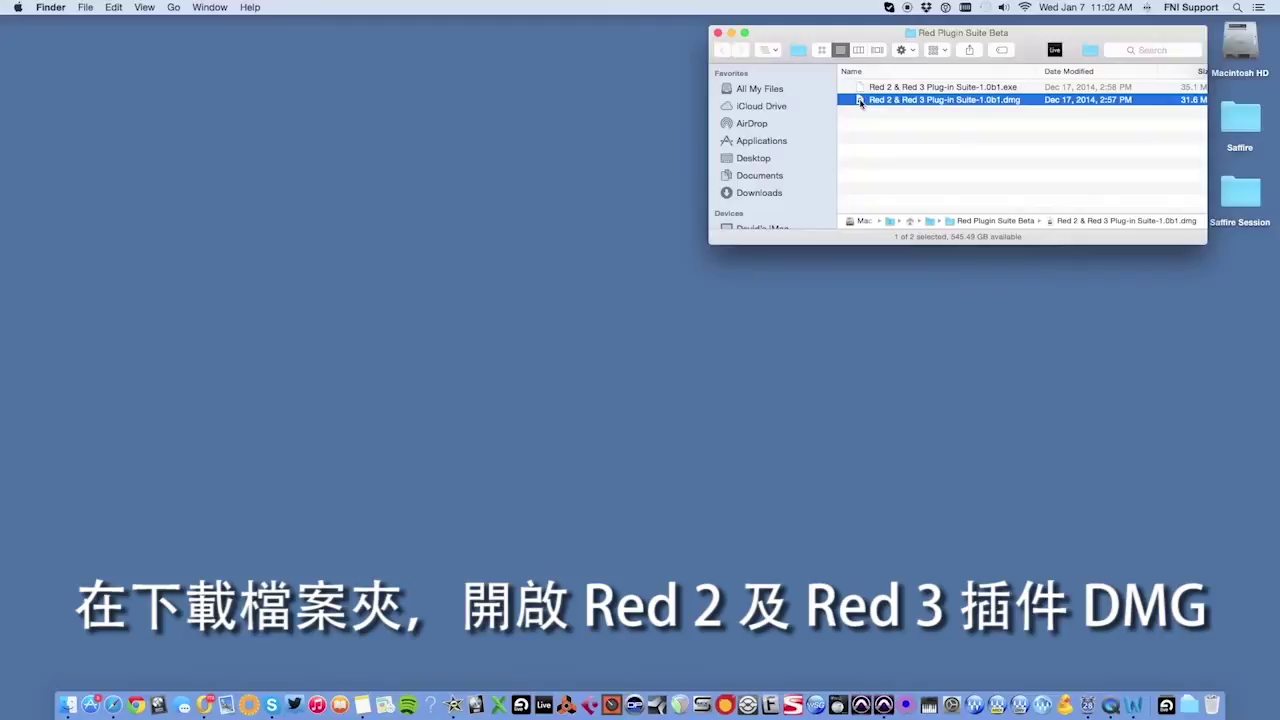
Mount the Red 2 & Red 3 disk image and launch its installer package
double_click(860, 101)
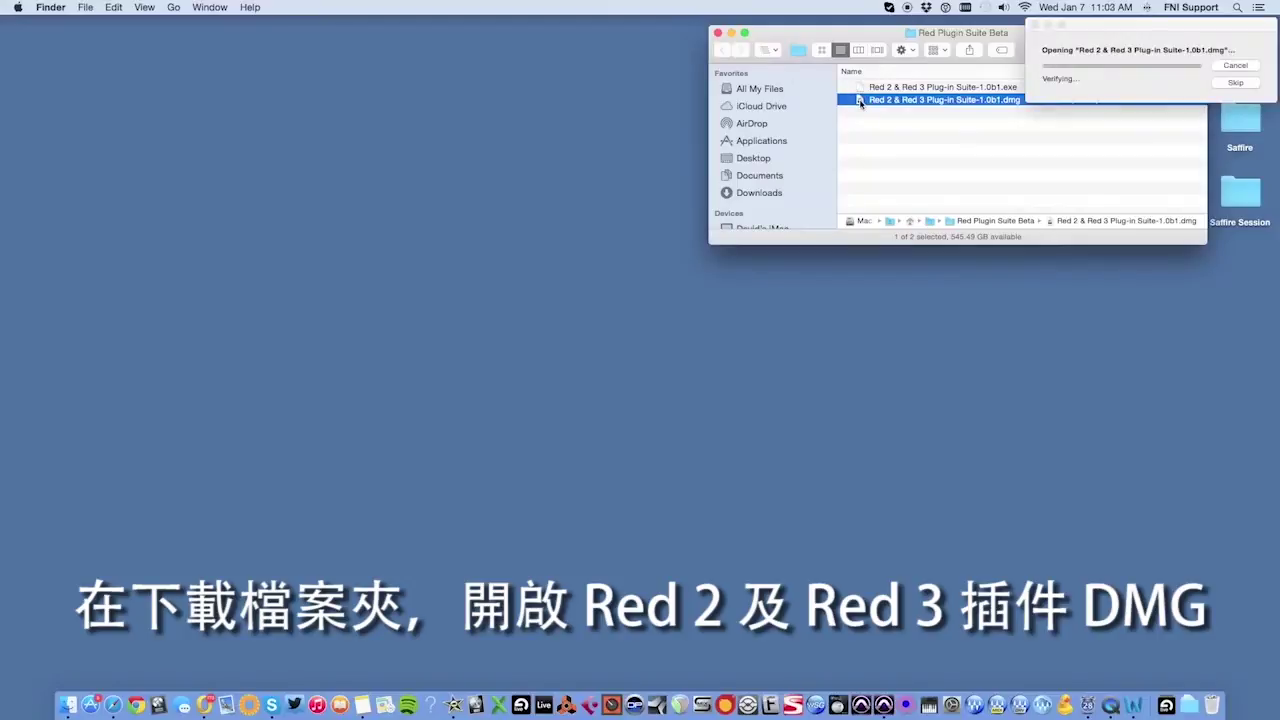
left_click(718, 34)
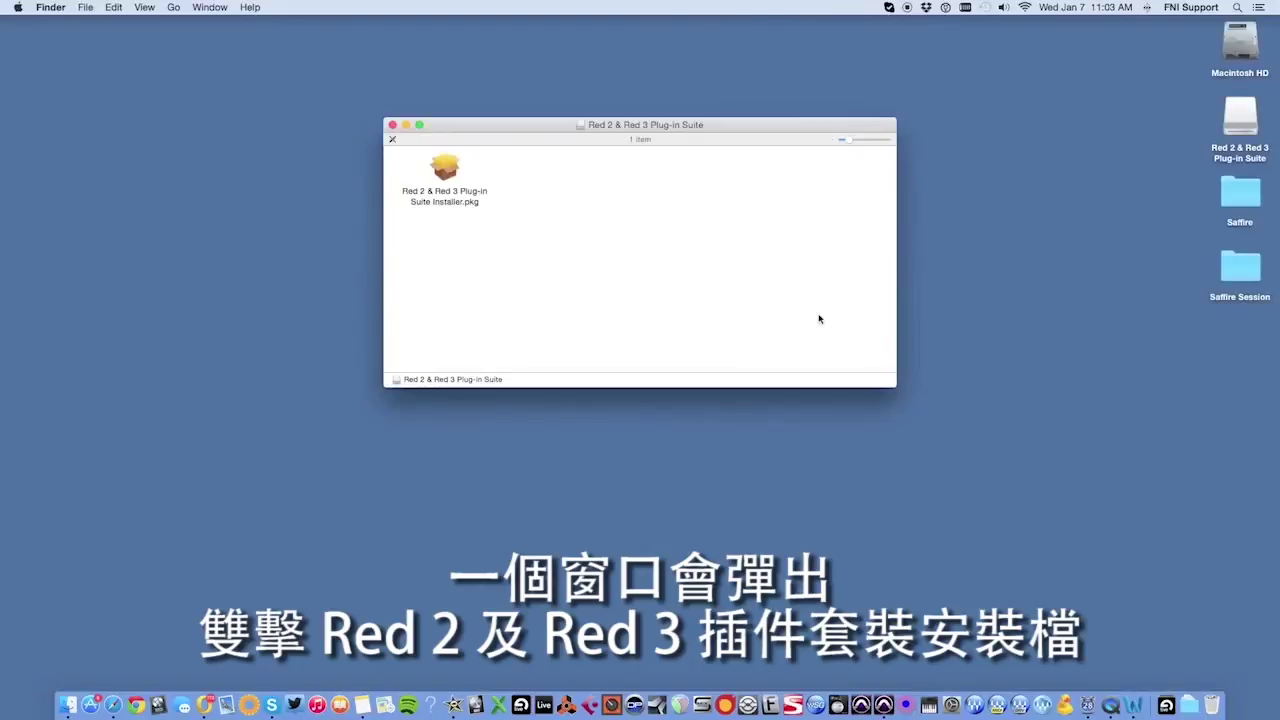
double_click(445, 165)
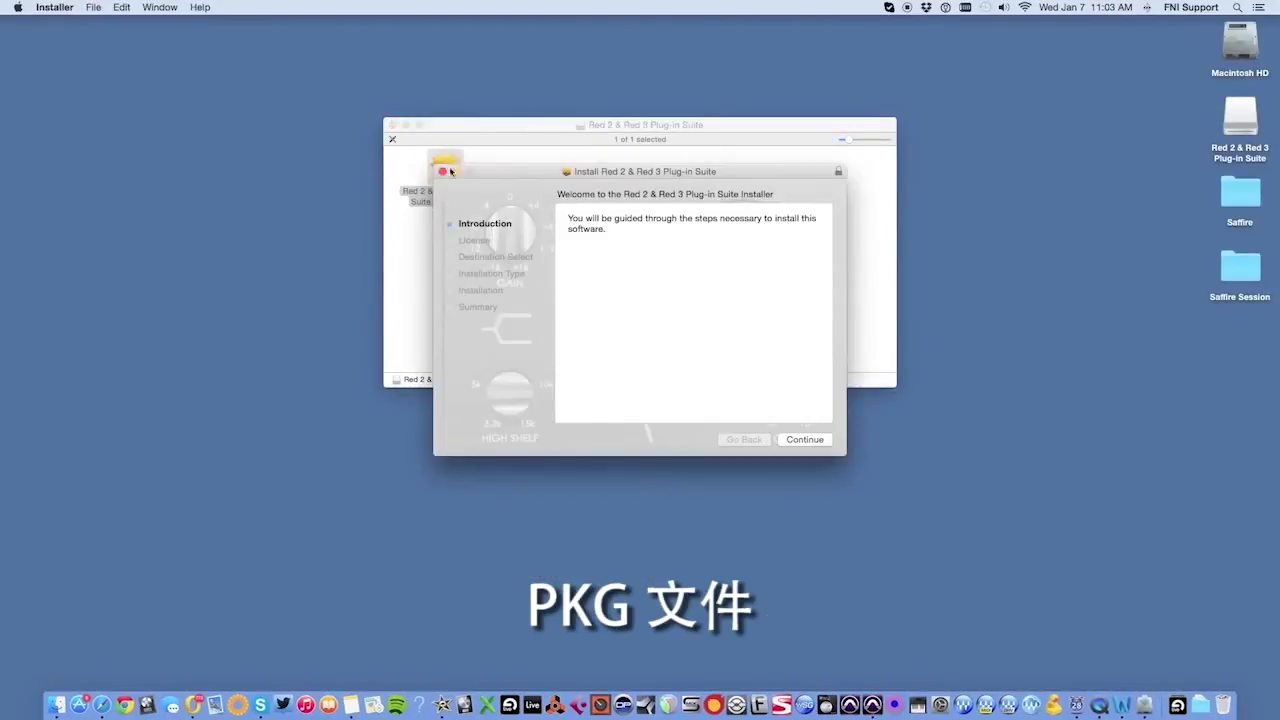
Agree to the license and install the plug-in suite on Macintosh HD with the admin password
left_click(805, 440)
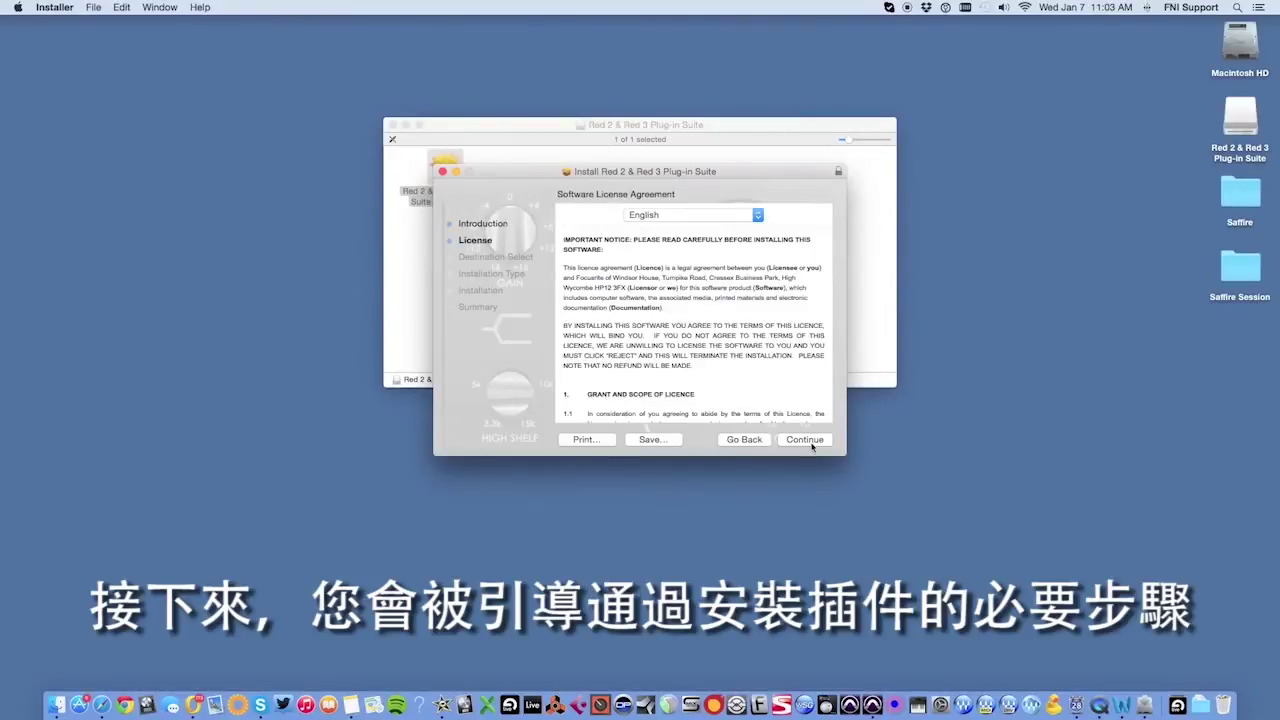
left_click(808, 441)
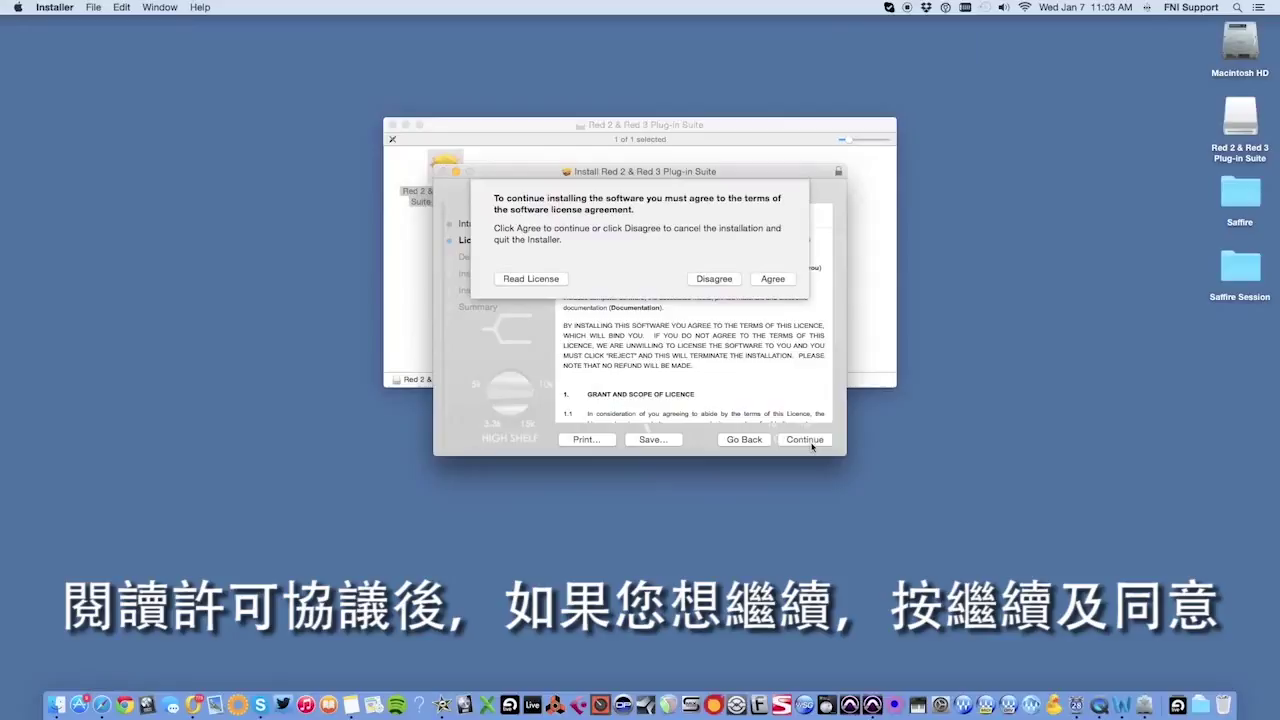
left_click(770, 280)
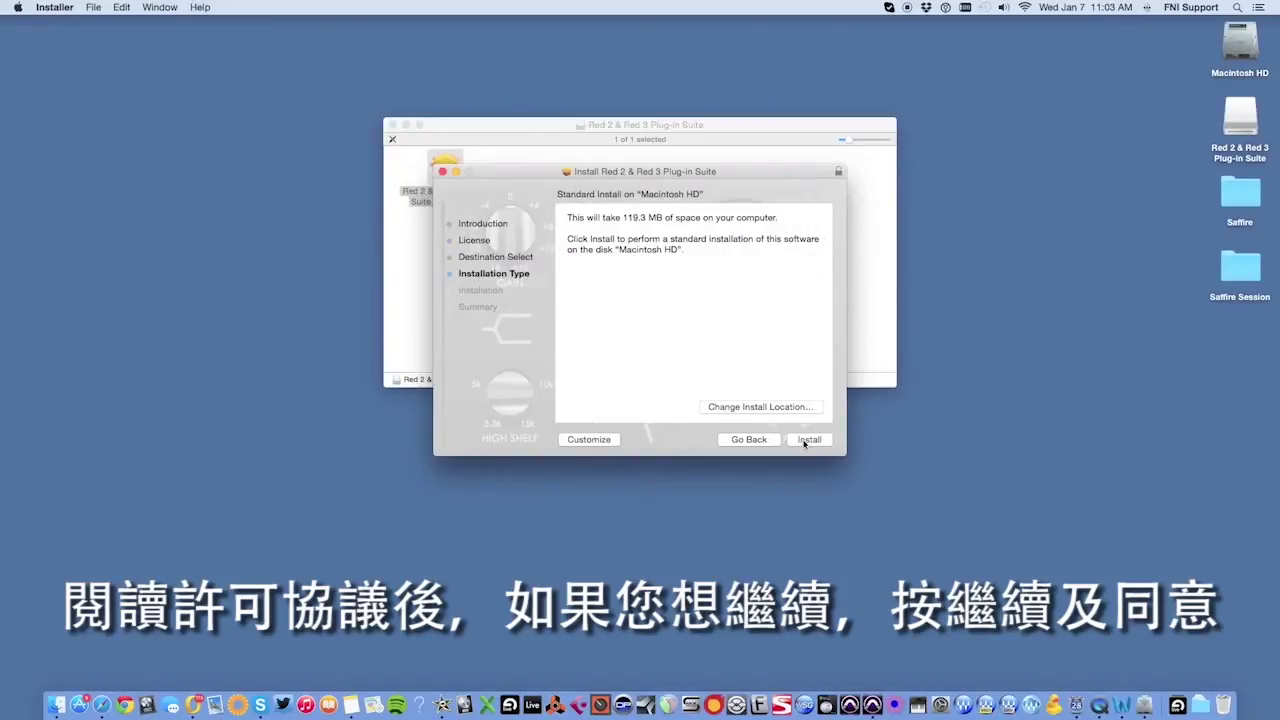
left_click(805, 441)
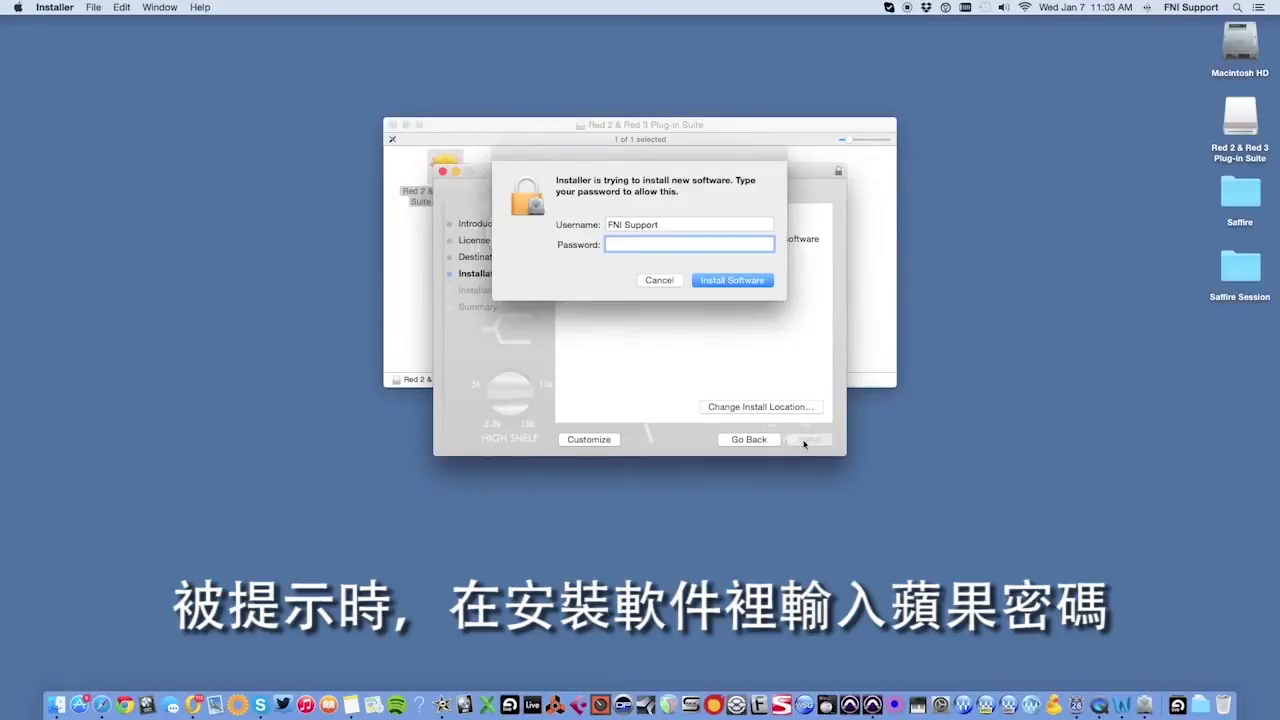
type("••••••••••••")
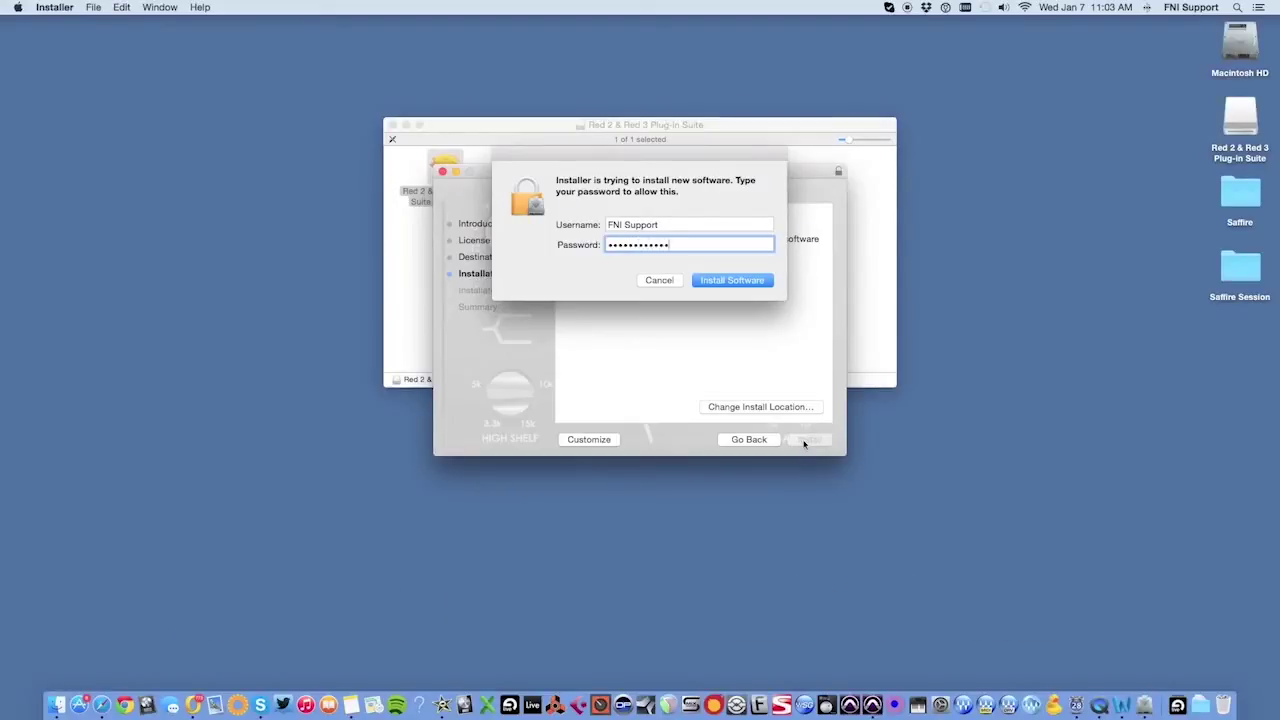
key("Return")
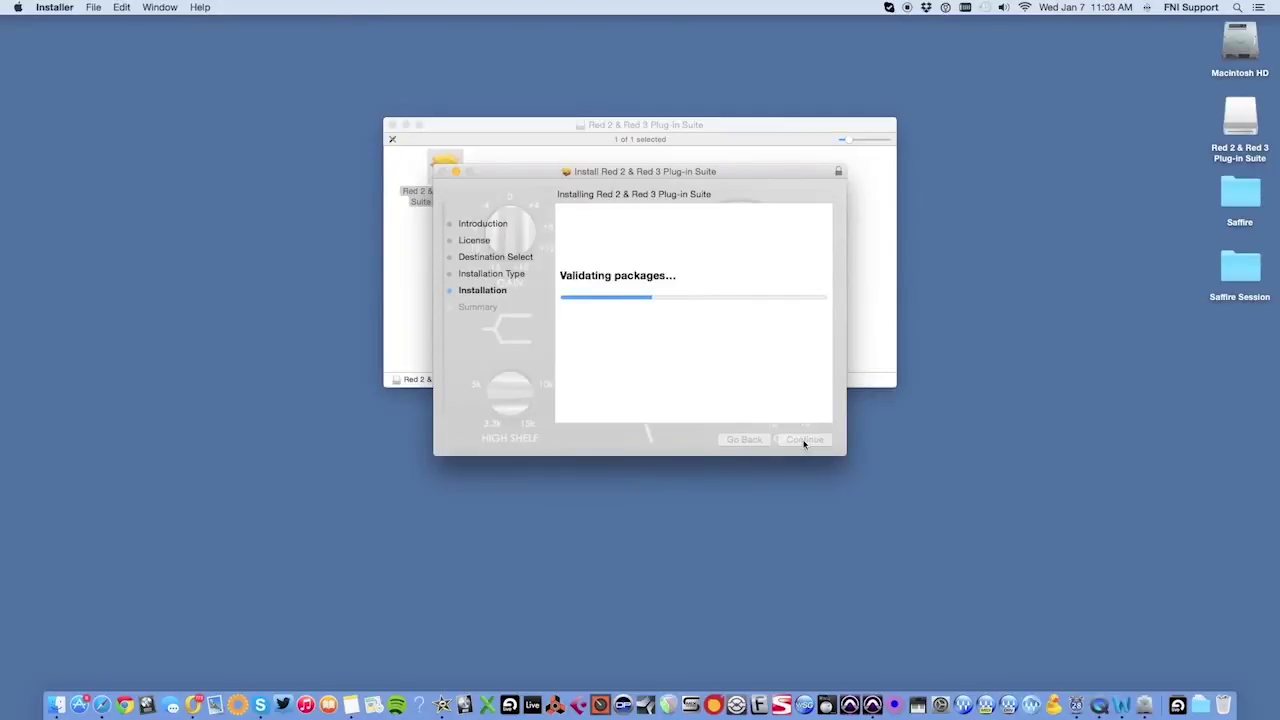
left_click(808, 441)
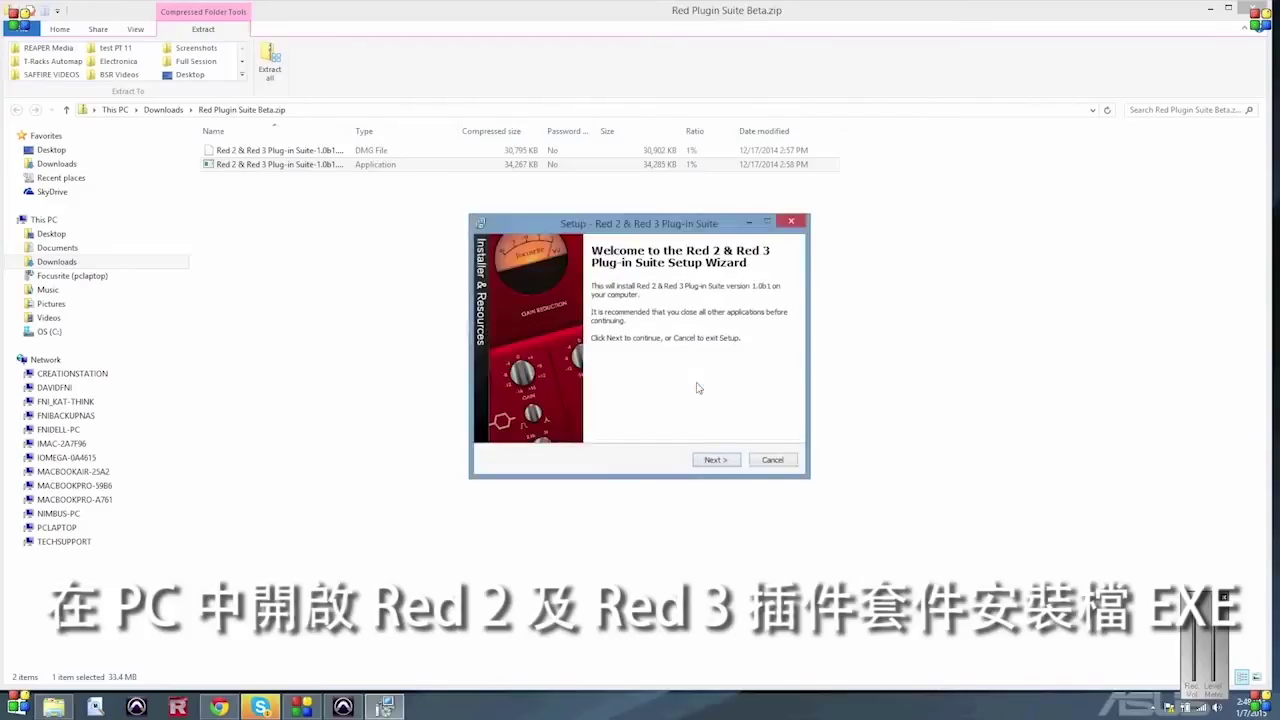
Accept the Red 2 & Red 3 license agreement and keep the default install folder
left_click(713, 462)
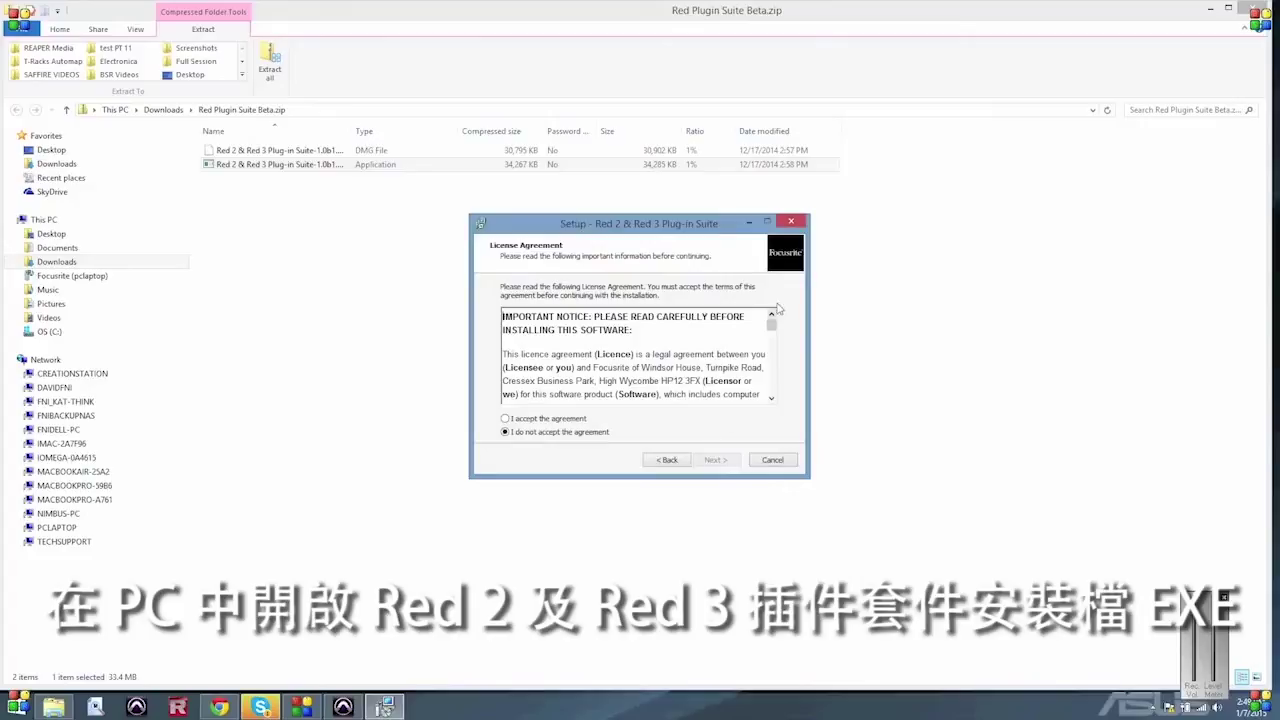
left_click_drag(771, 324, 745, 392)
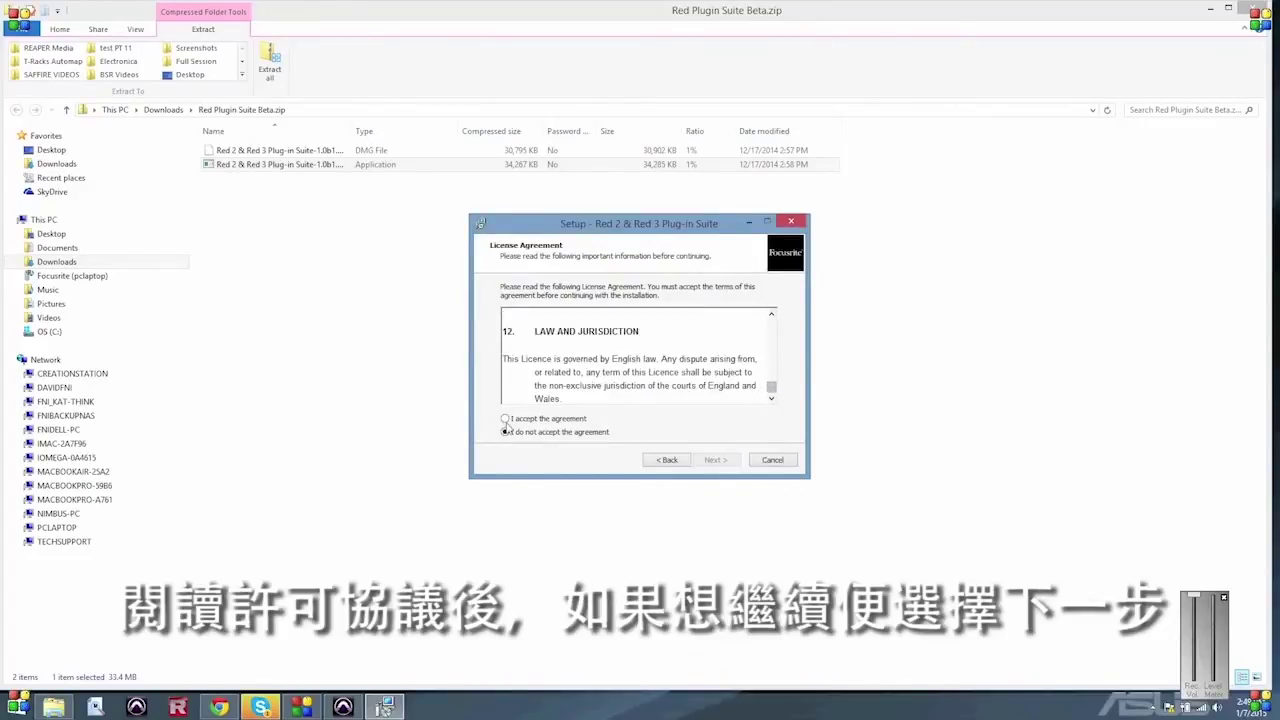
left_click(506, 419)
left_click(712, 459)
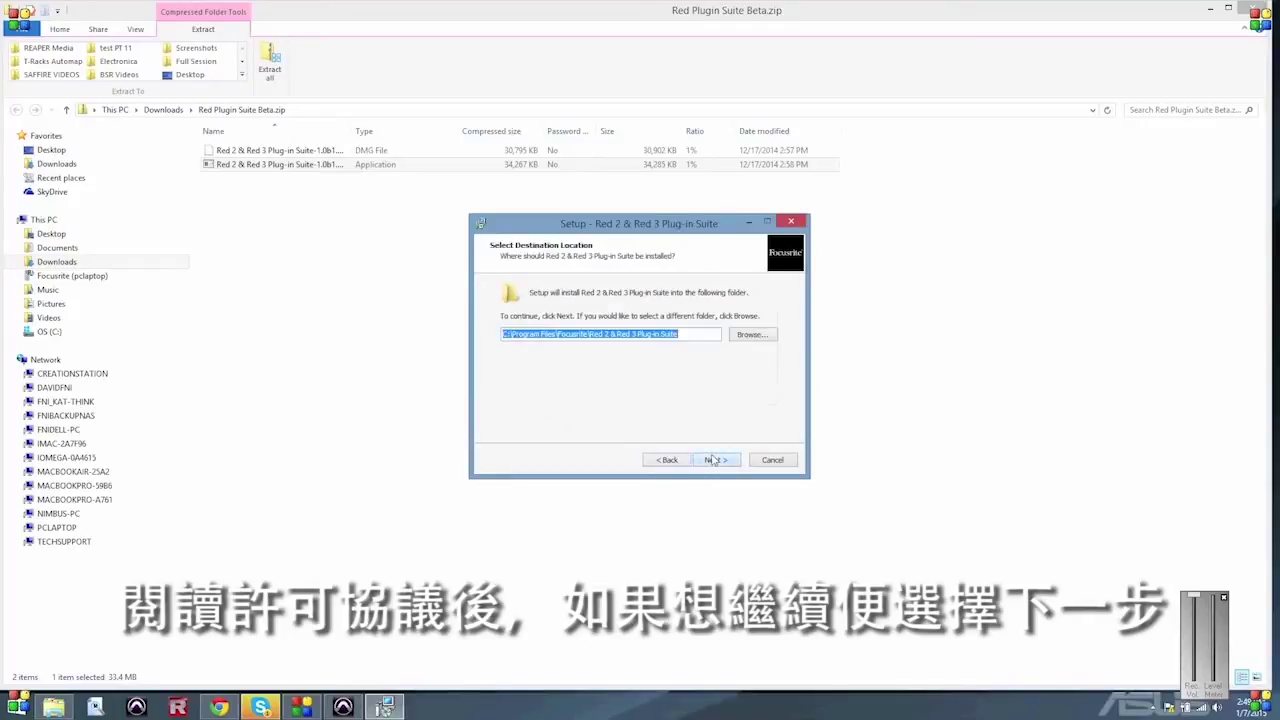
left_click(712, 459)
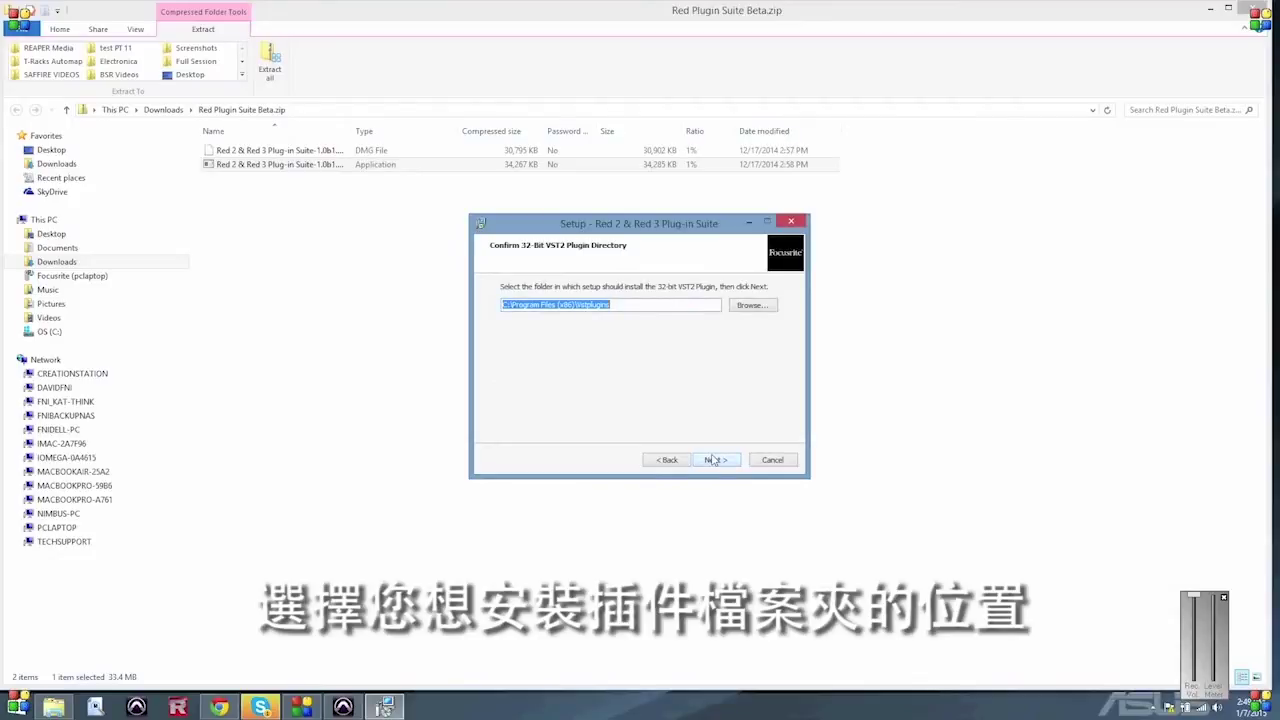
Keep the default 32/64-bit VST2 folders, all components and Start Menu folder, then install and finish
left_click(712, 459)
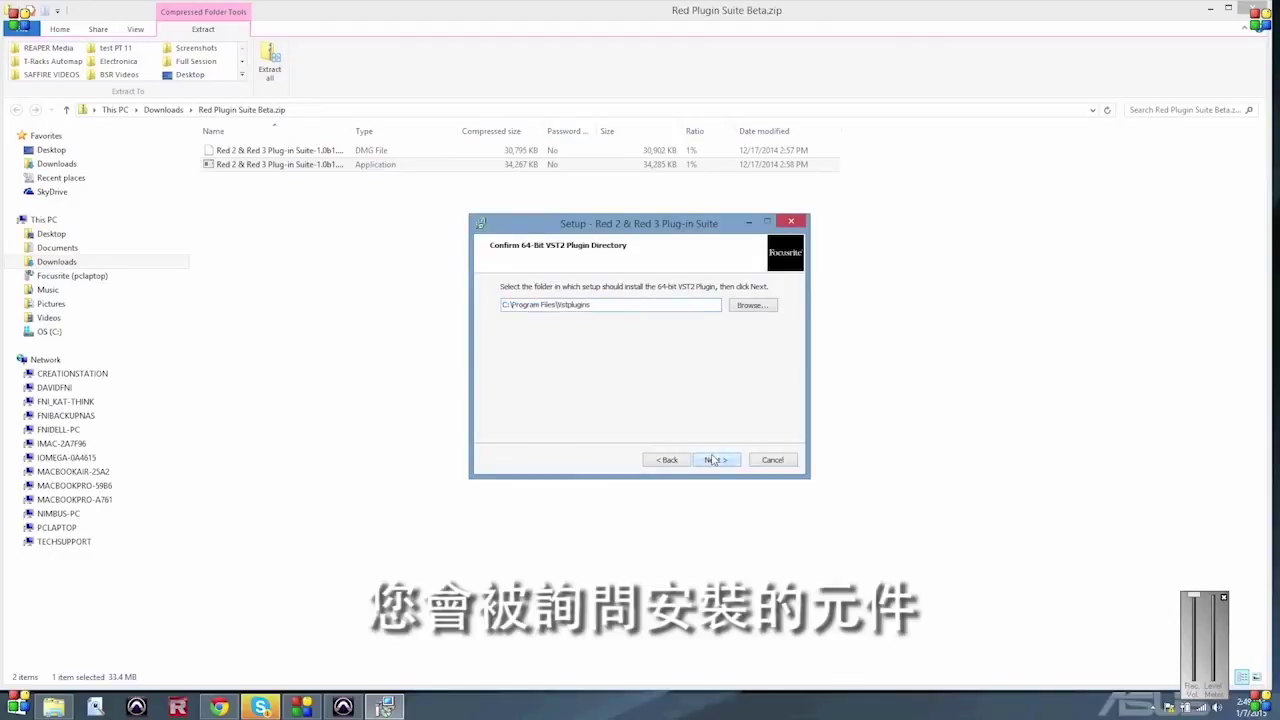
left_click(712, 460)
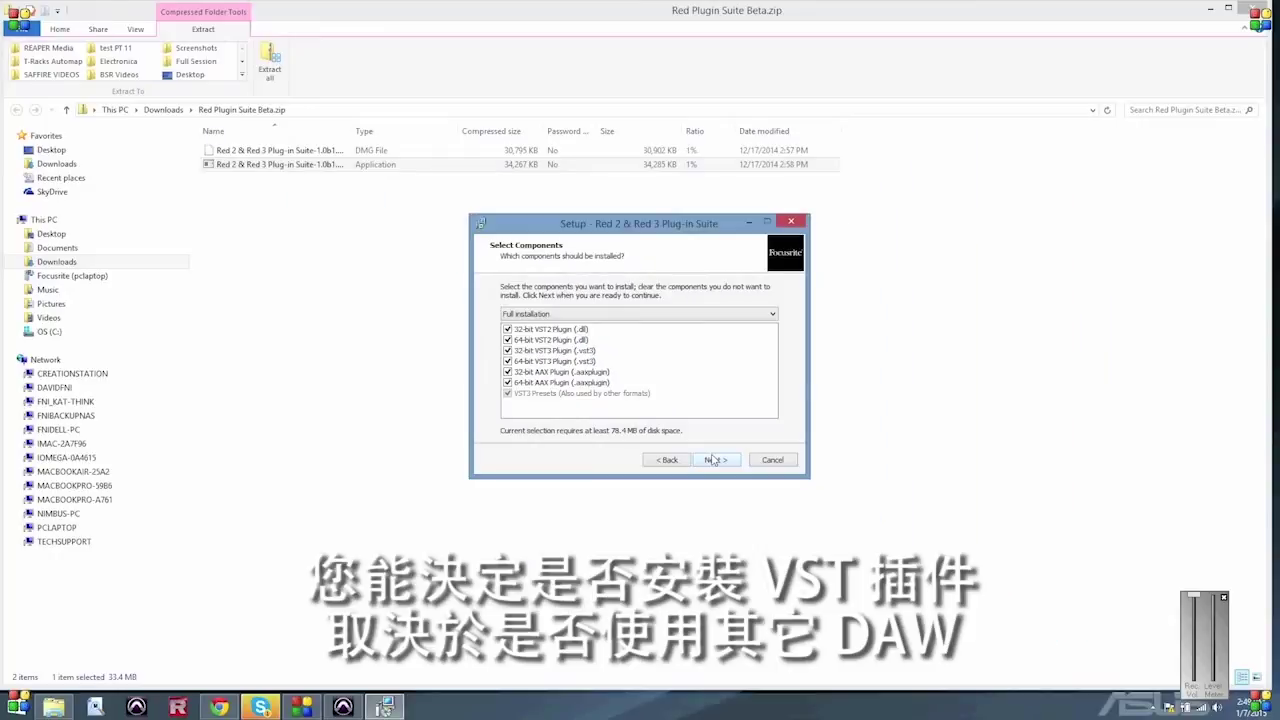
left_click(712, 459)
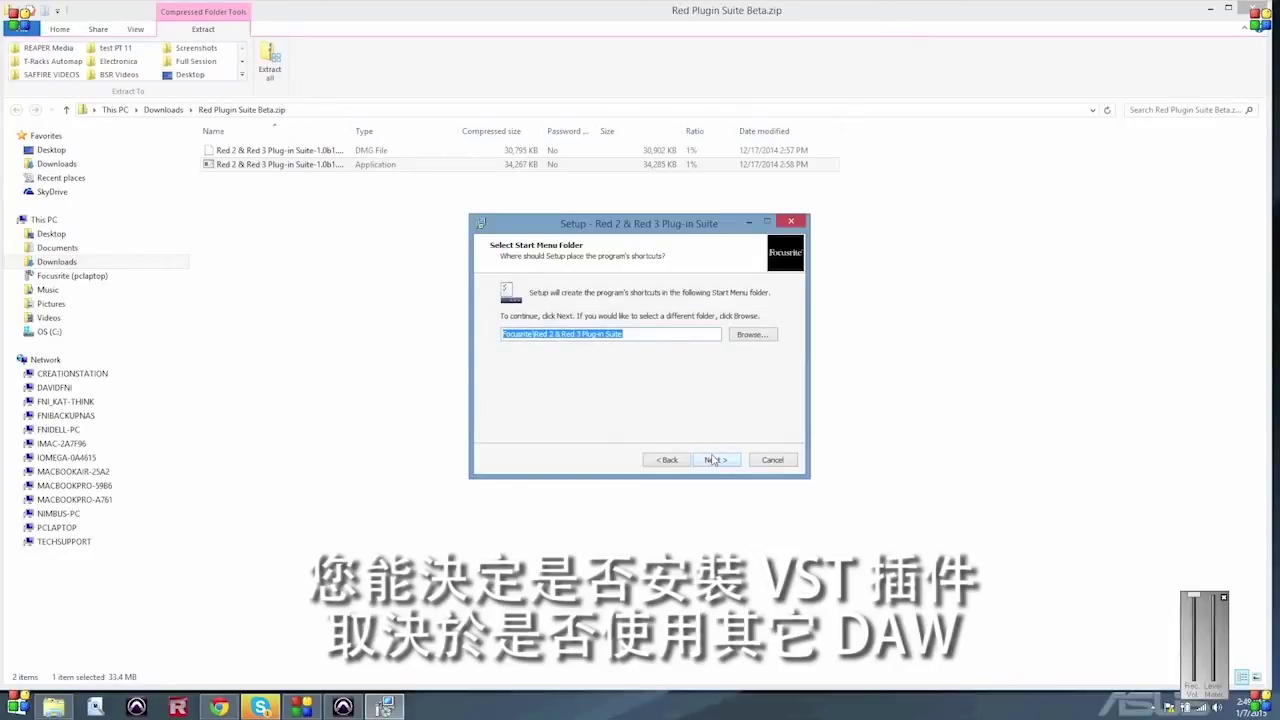
left_click(712, 459)
left_click(713, 459)
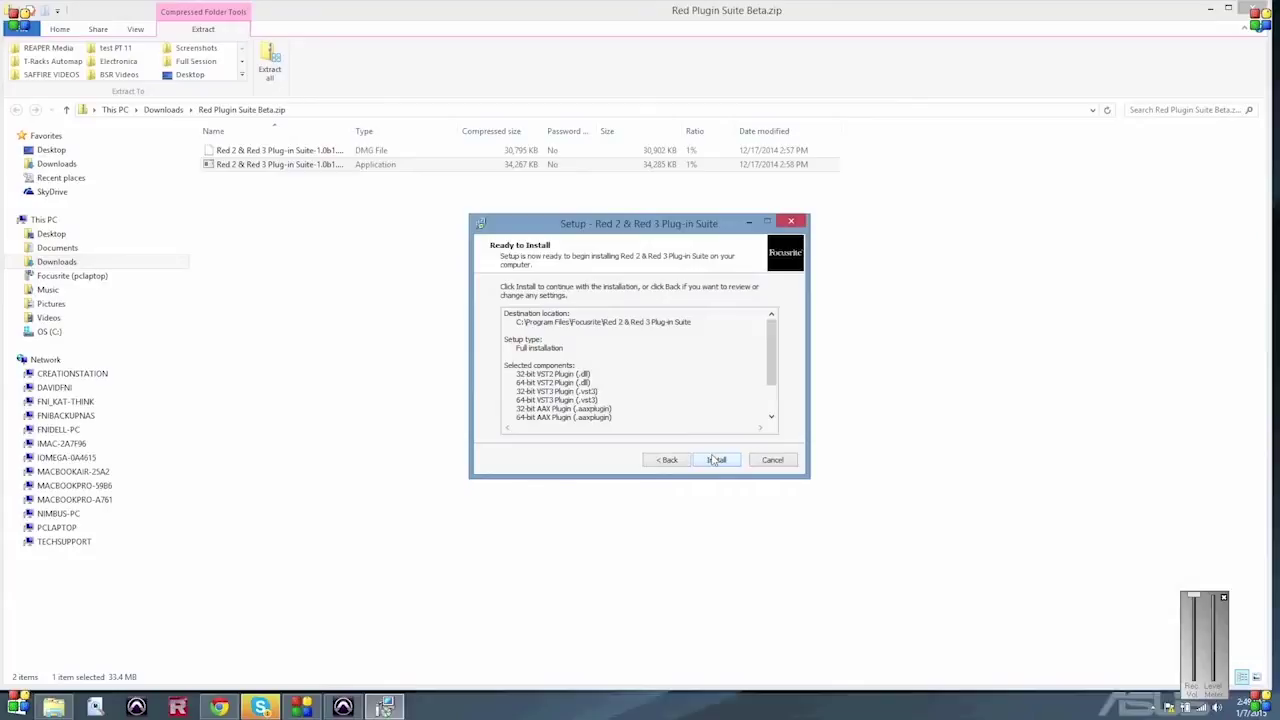
left_click(716, 459)
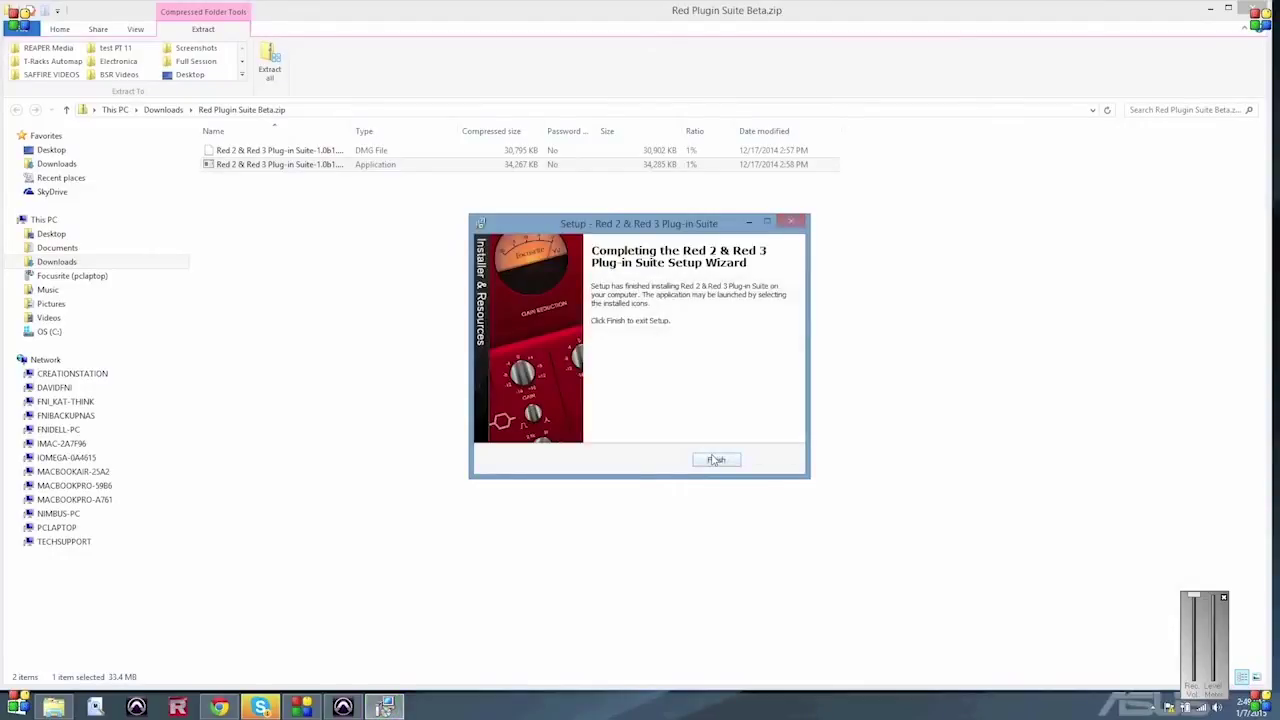
left_click(715, 460)
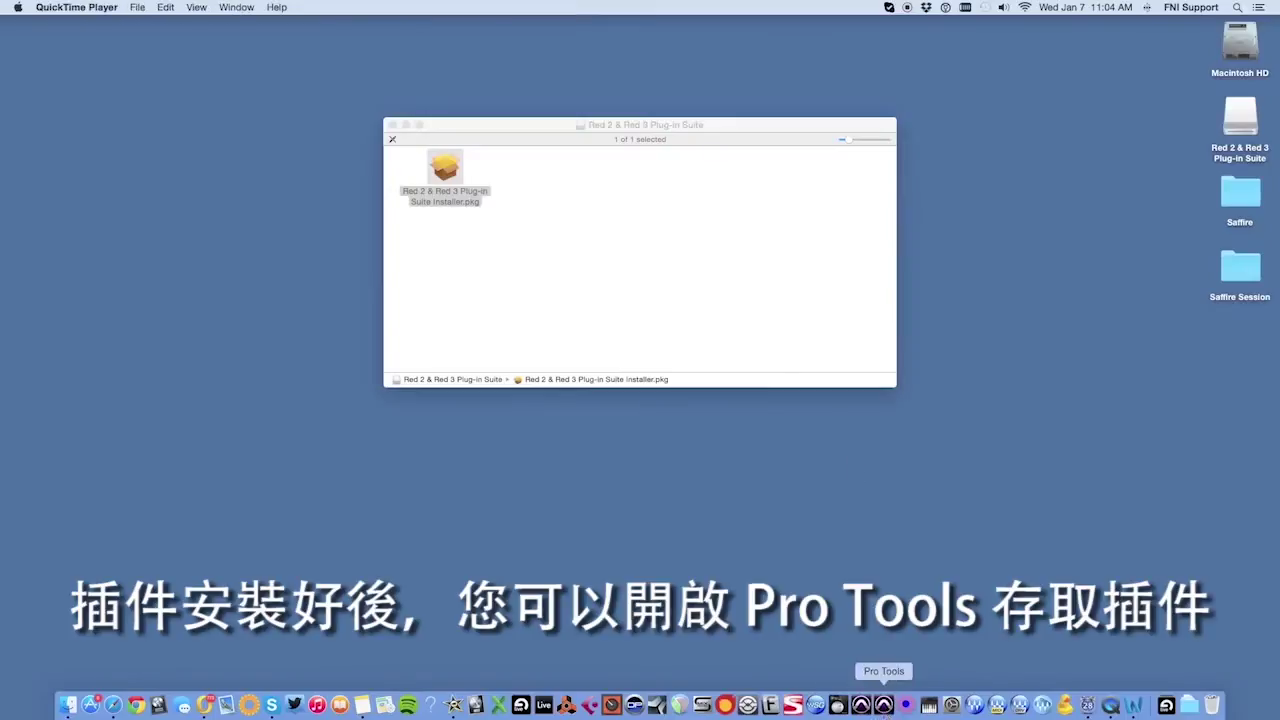
Launch Pro Tools, create a blank session and name it 'Red 2 & Red 3 Test'
left_click(884, 705)
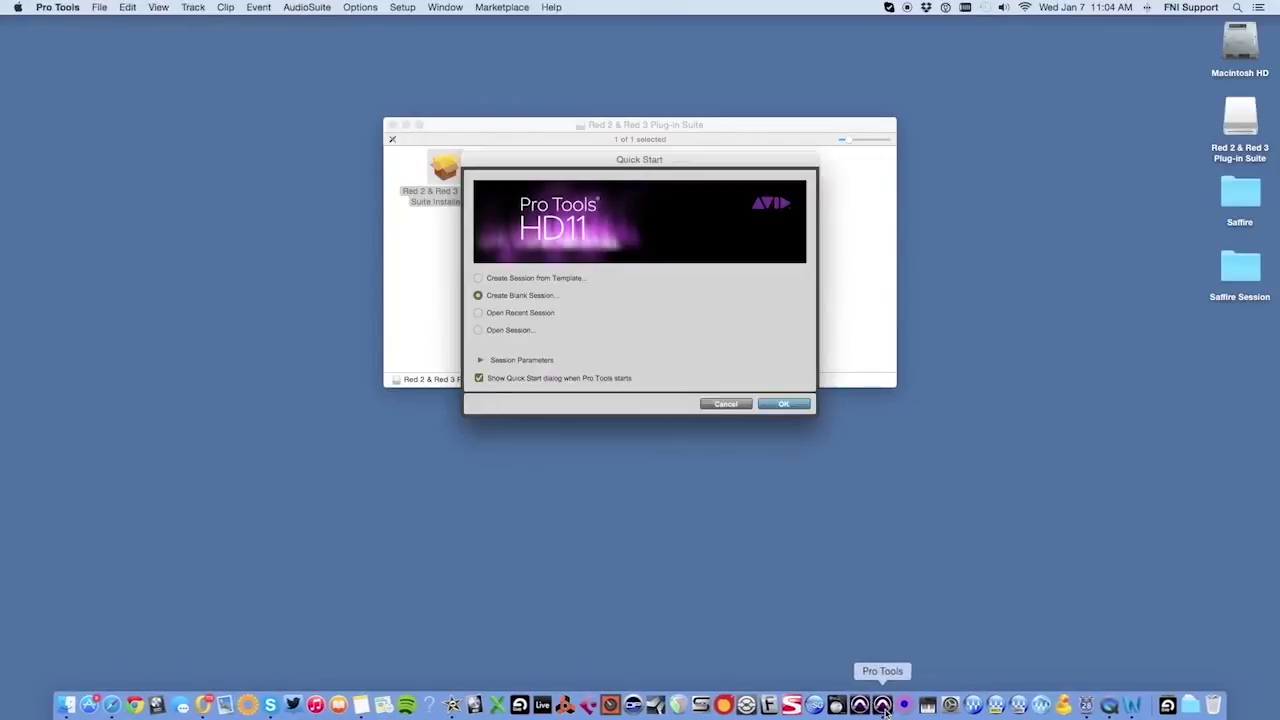
left_click(784, 404)
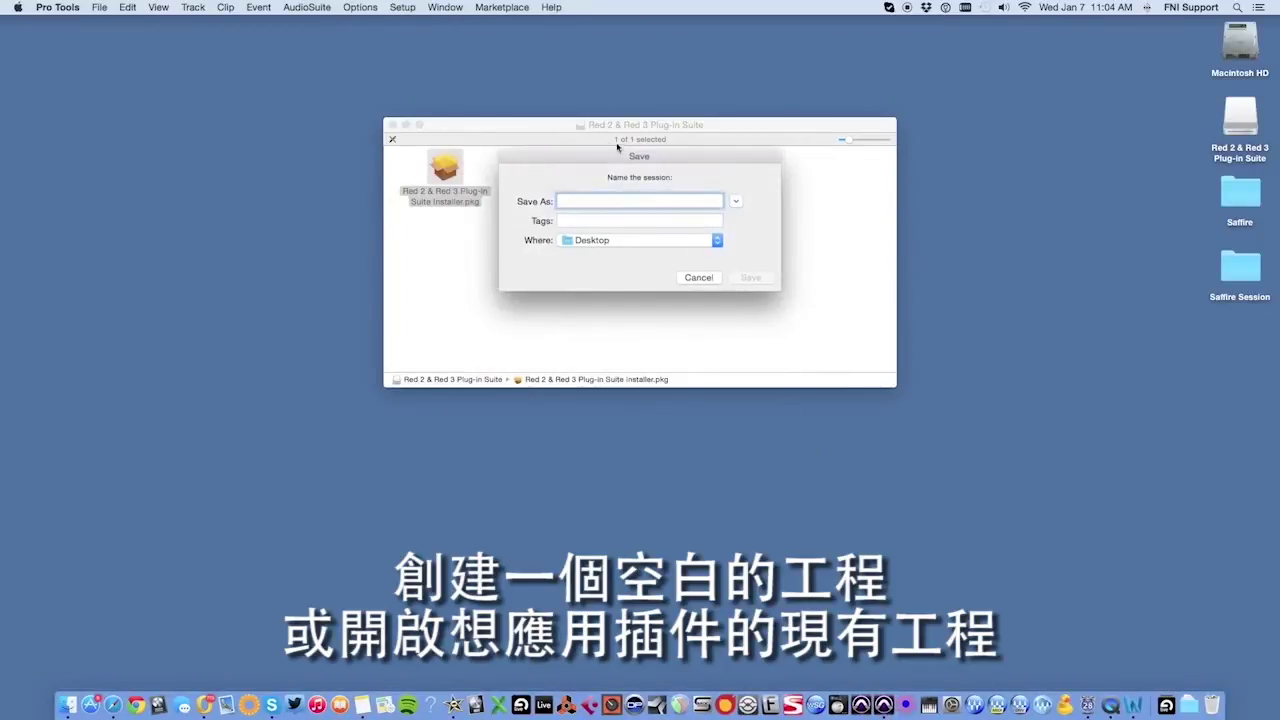
type("R")
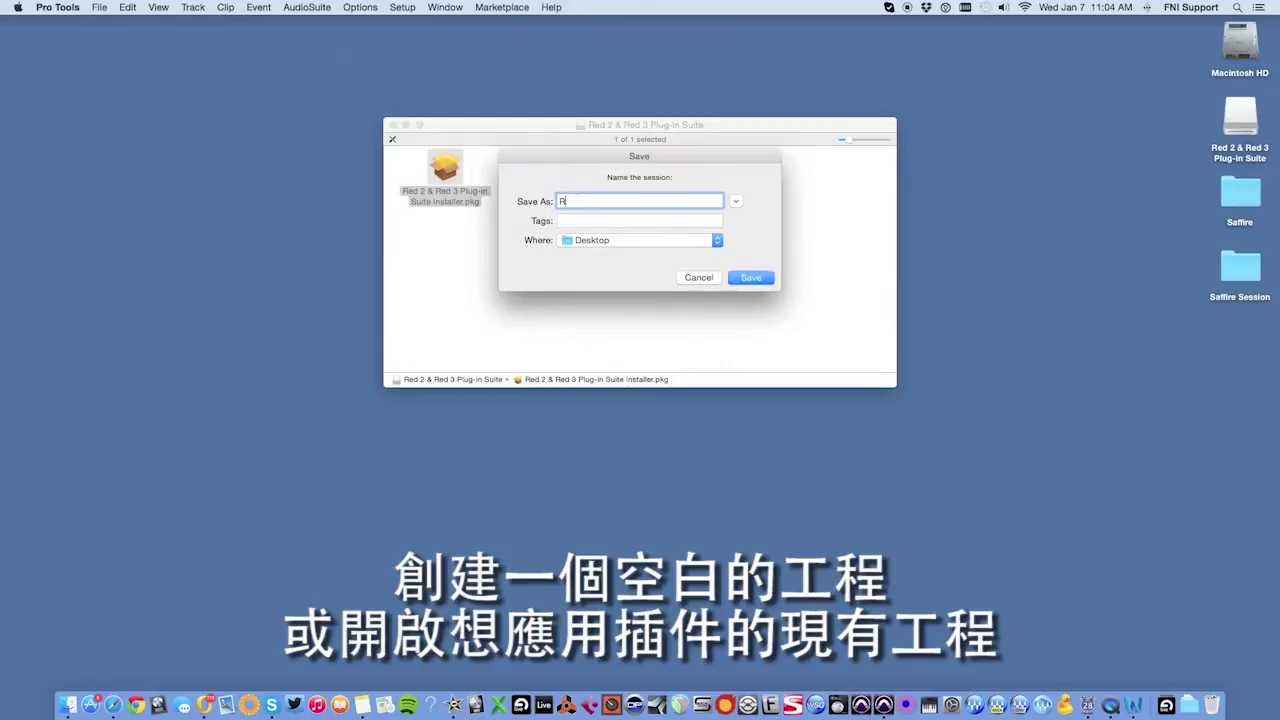
type("ed")
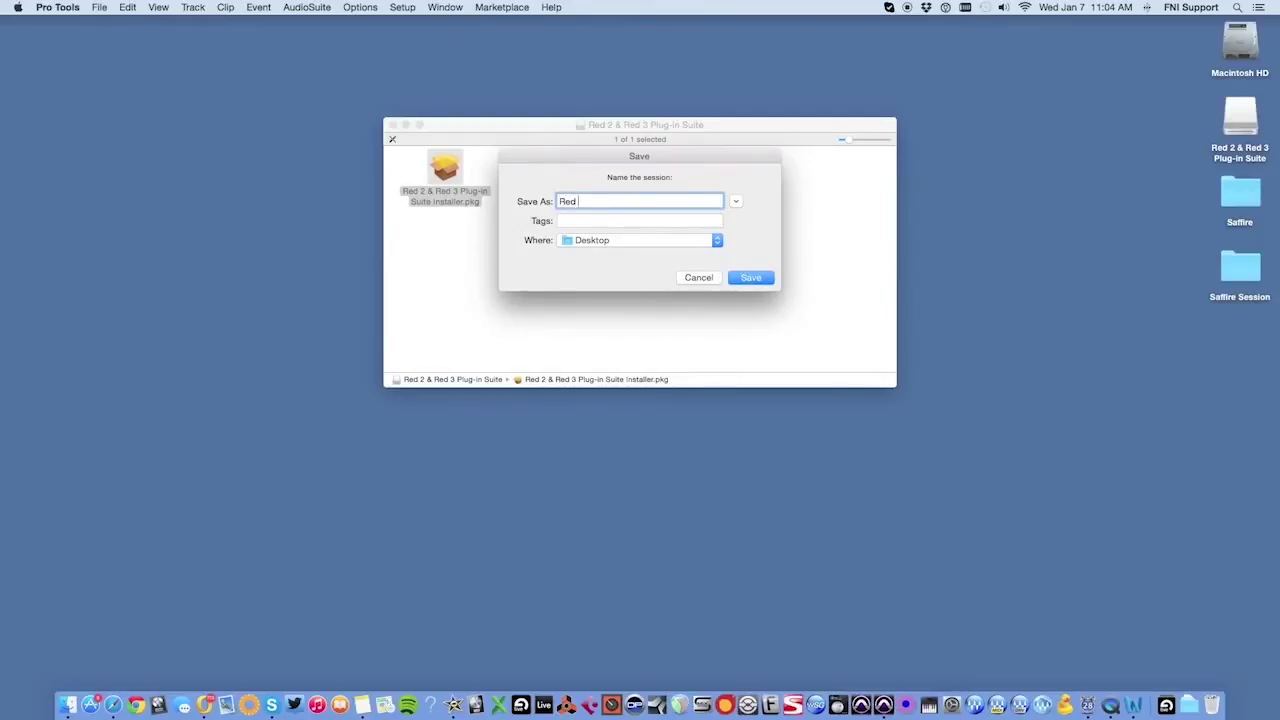
type(" 2 & Red 3 Test")
Save the new session, start adding a track, and show the Inserts A-E column in the Edit window
key("Return")
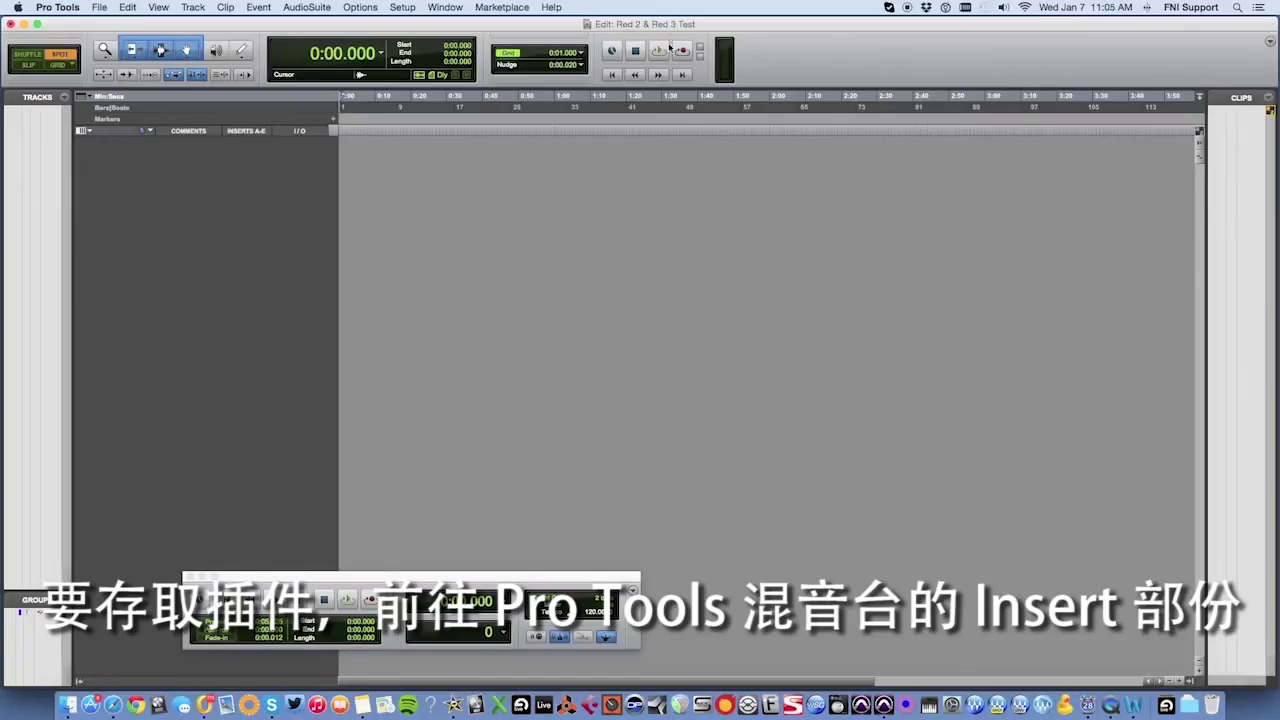
key("super+shift+n")
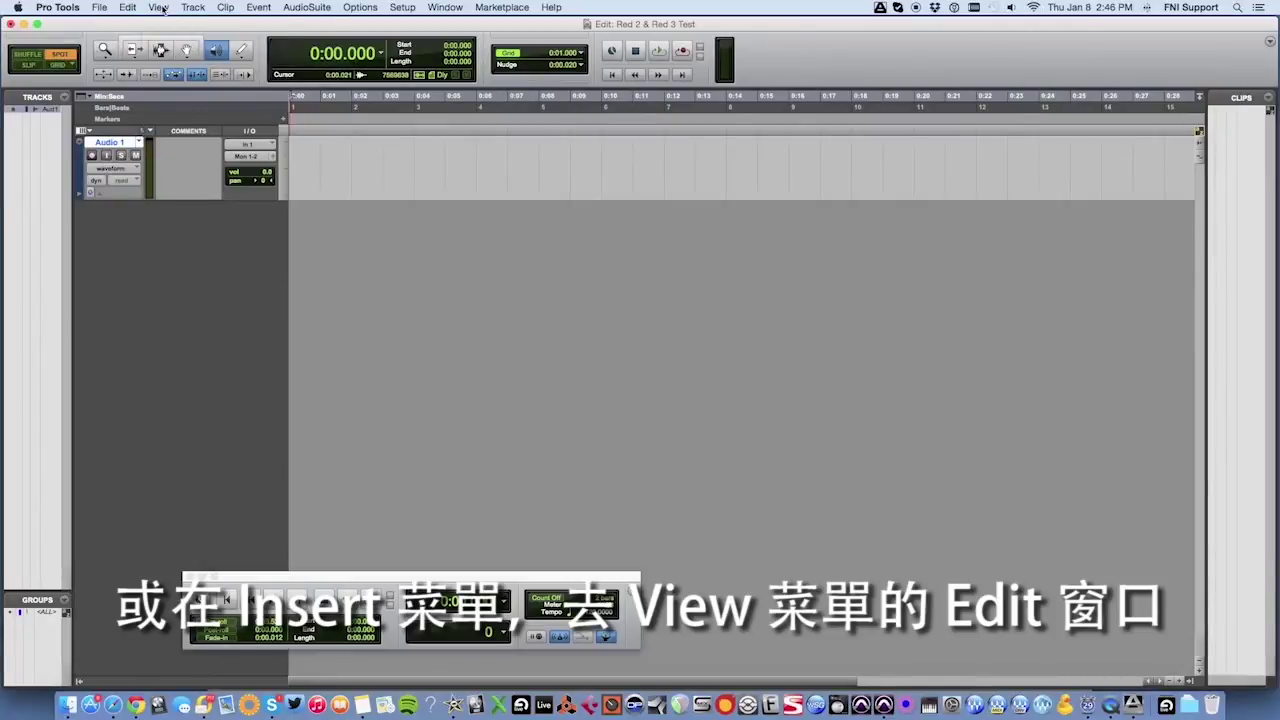
left_click(160, 8)
mouse_move(178, 58)
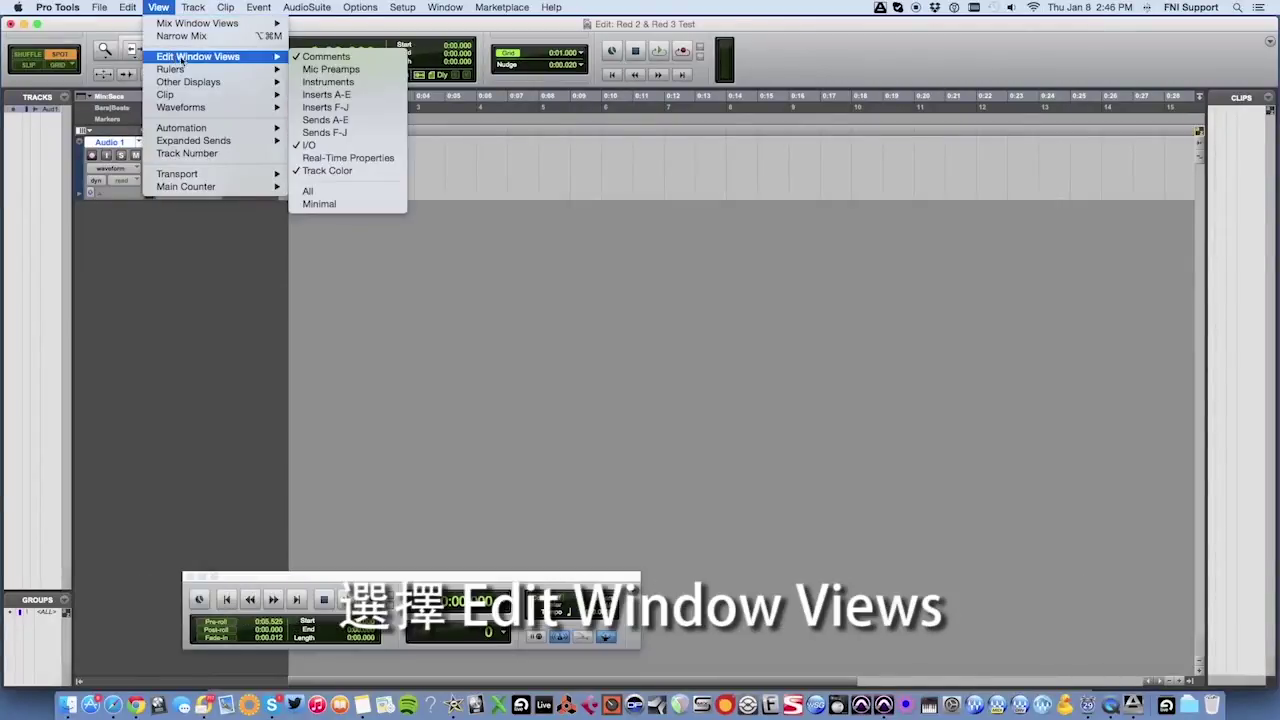
left_click(340, 95)
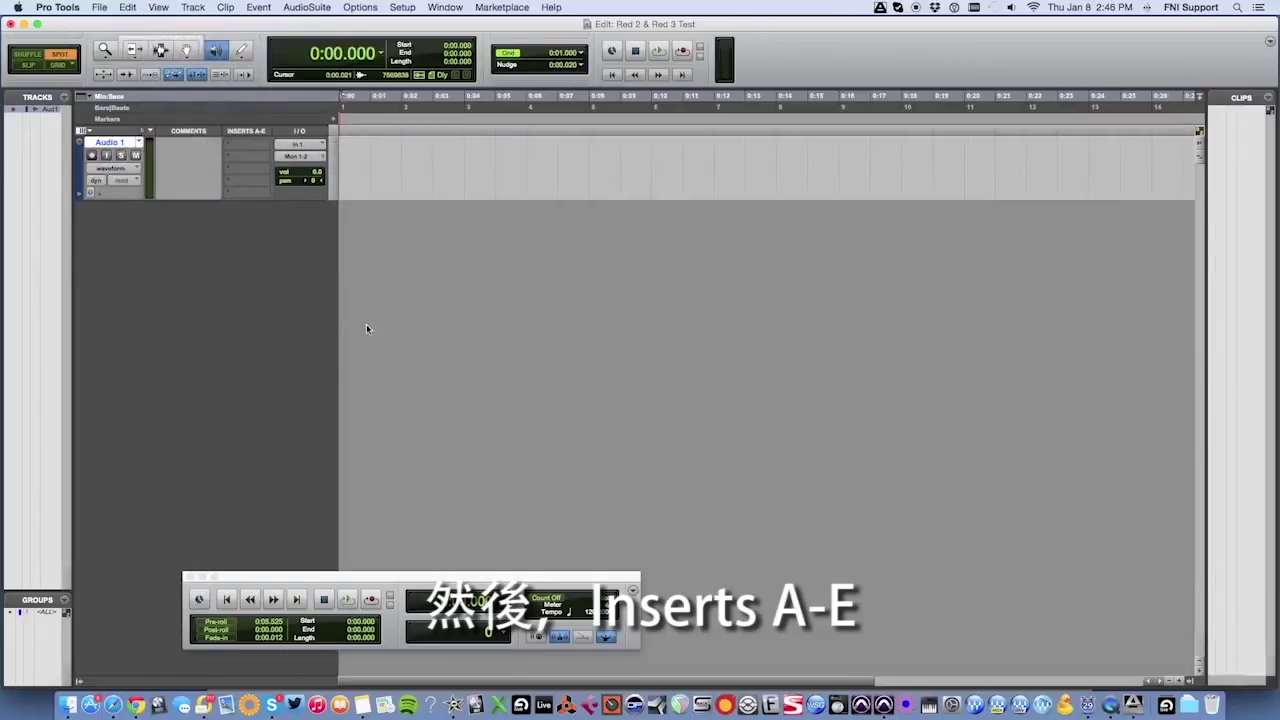
Open the first insert slot's plug-in list to its Dynamics category
left_click(246, 149)
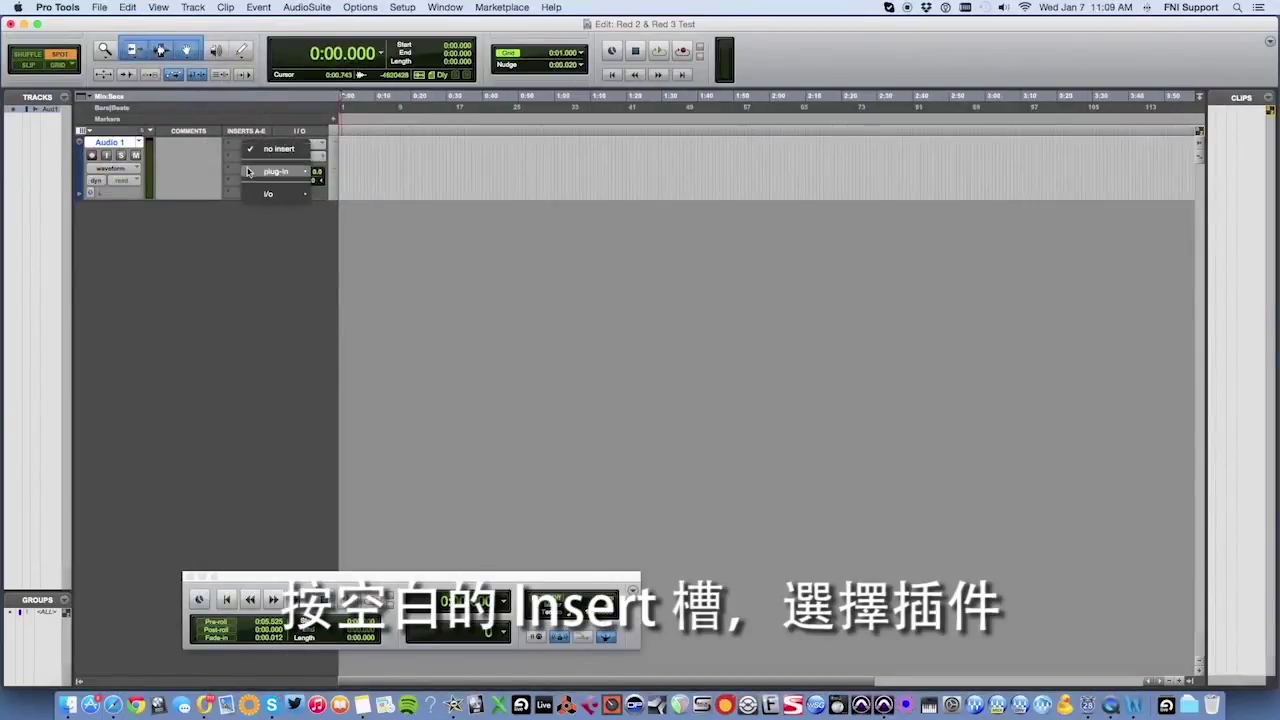
mouse_move(249, 172)
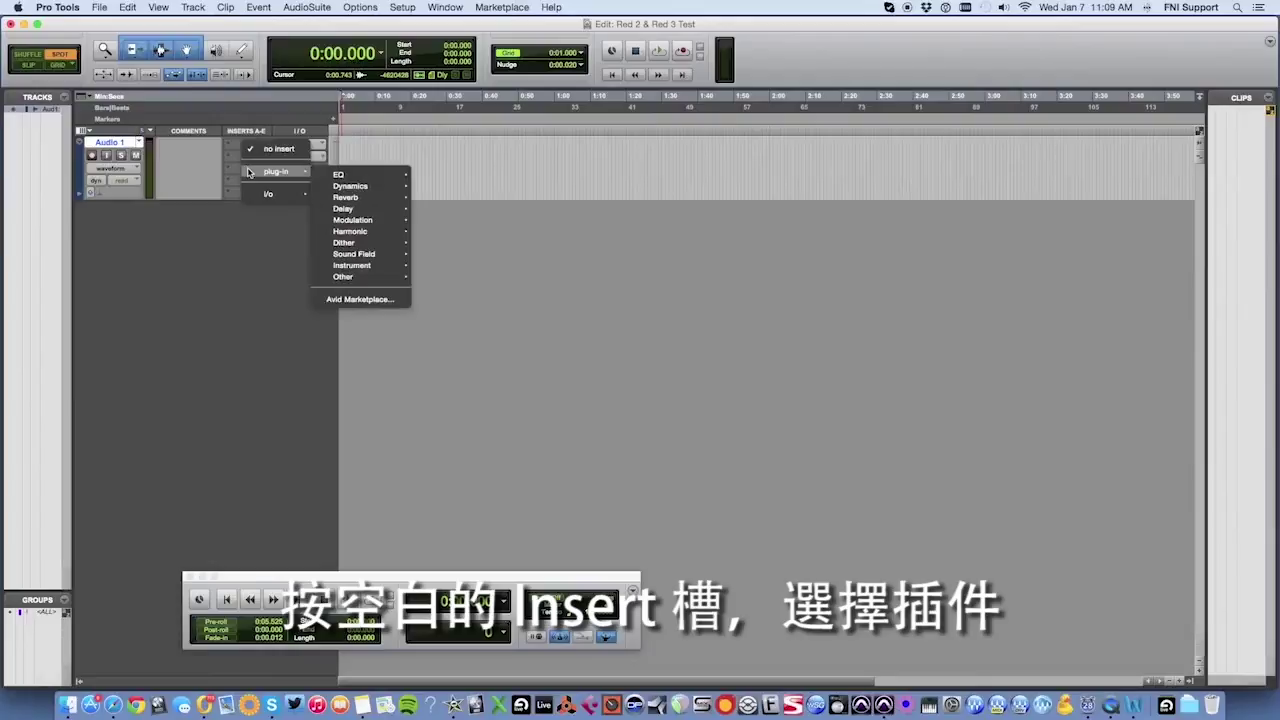
mouse_move(347, 174)
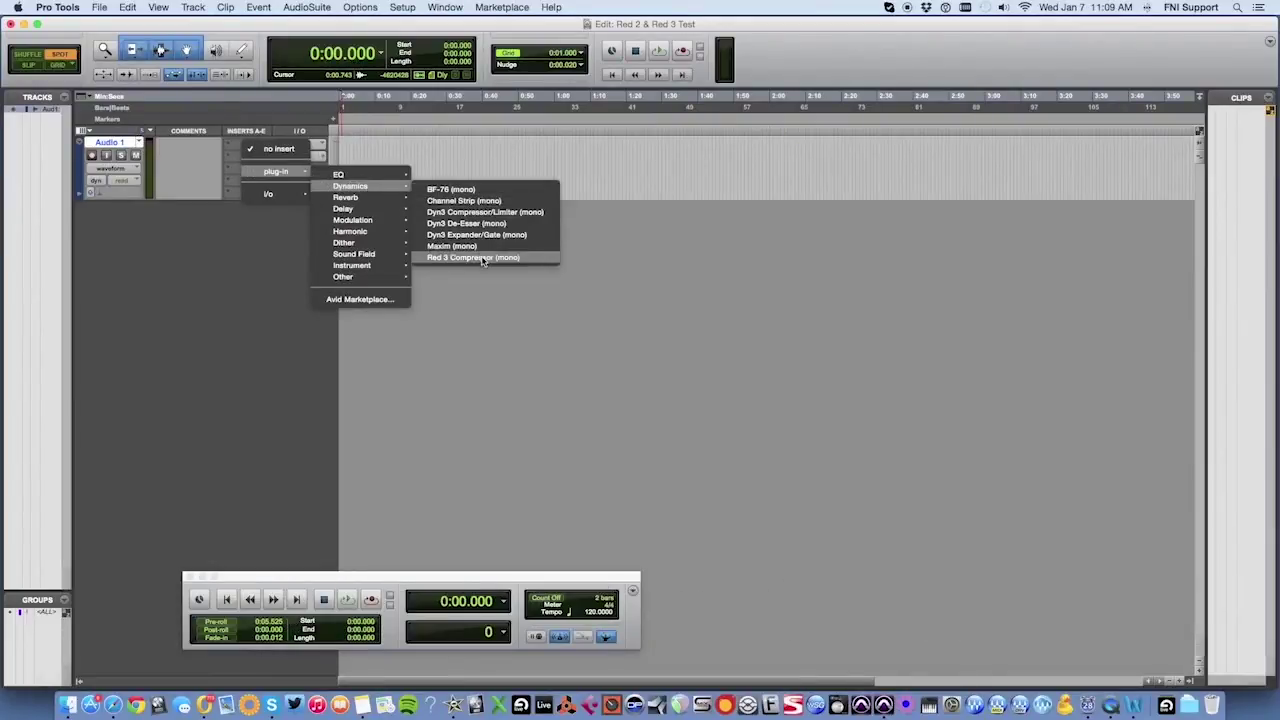
Insert Red 3 Compressor (mono) and activate it with the registered e-mail and pasted activation code
left_click(484, 258)
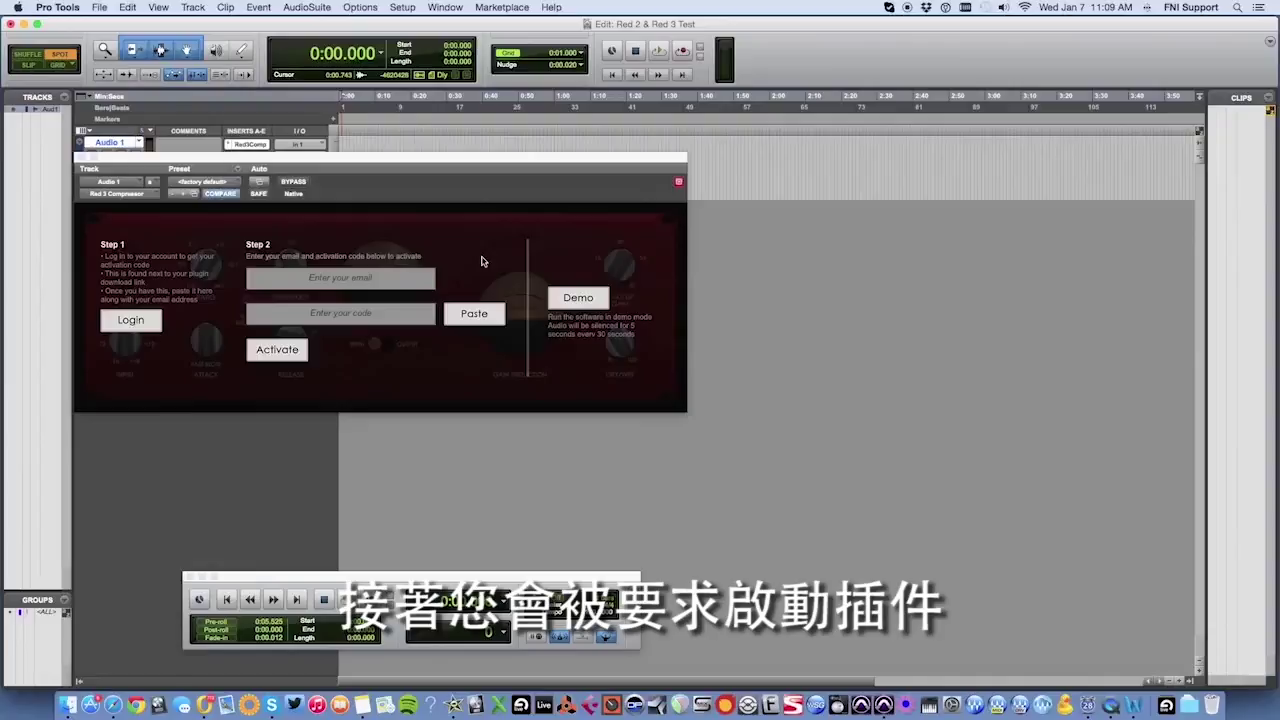
left_click(302, 281)
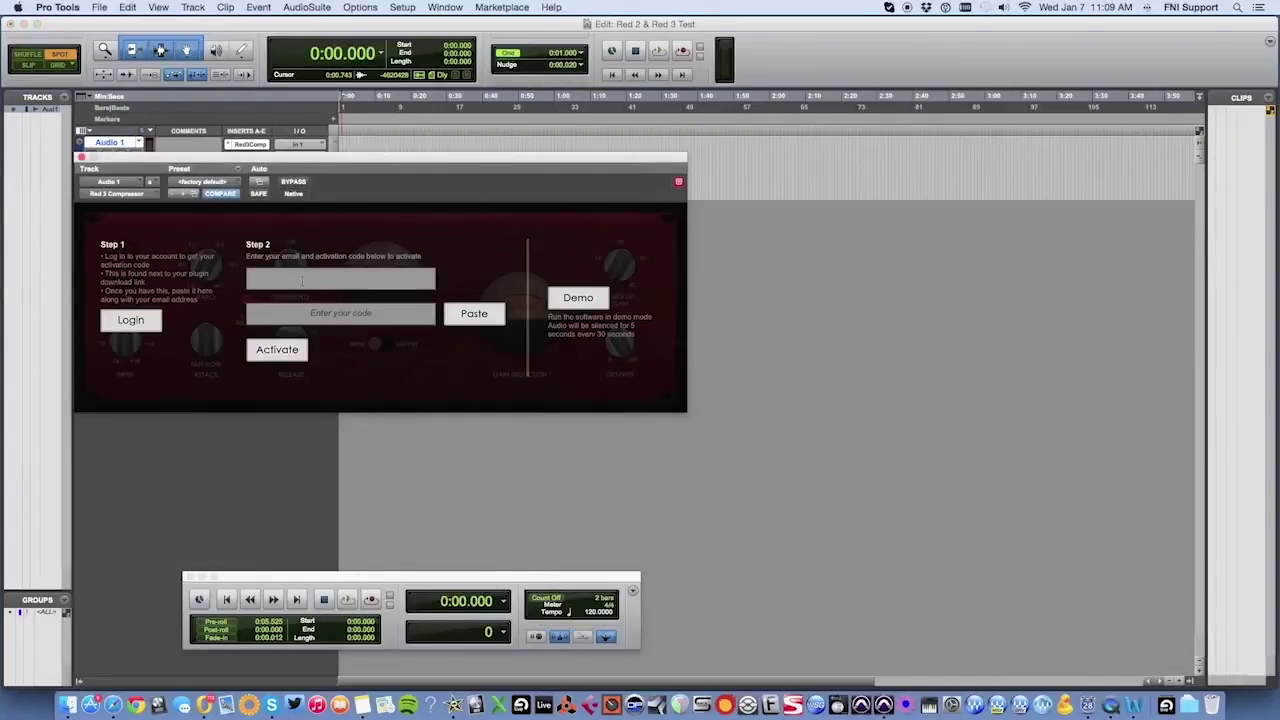
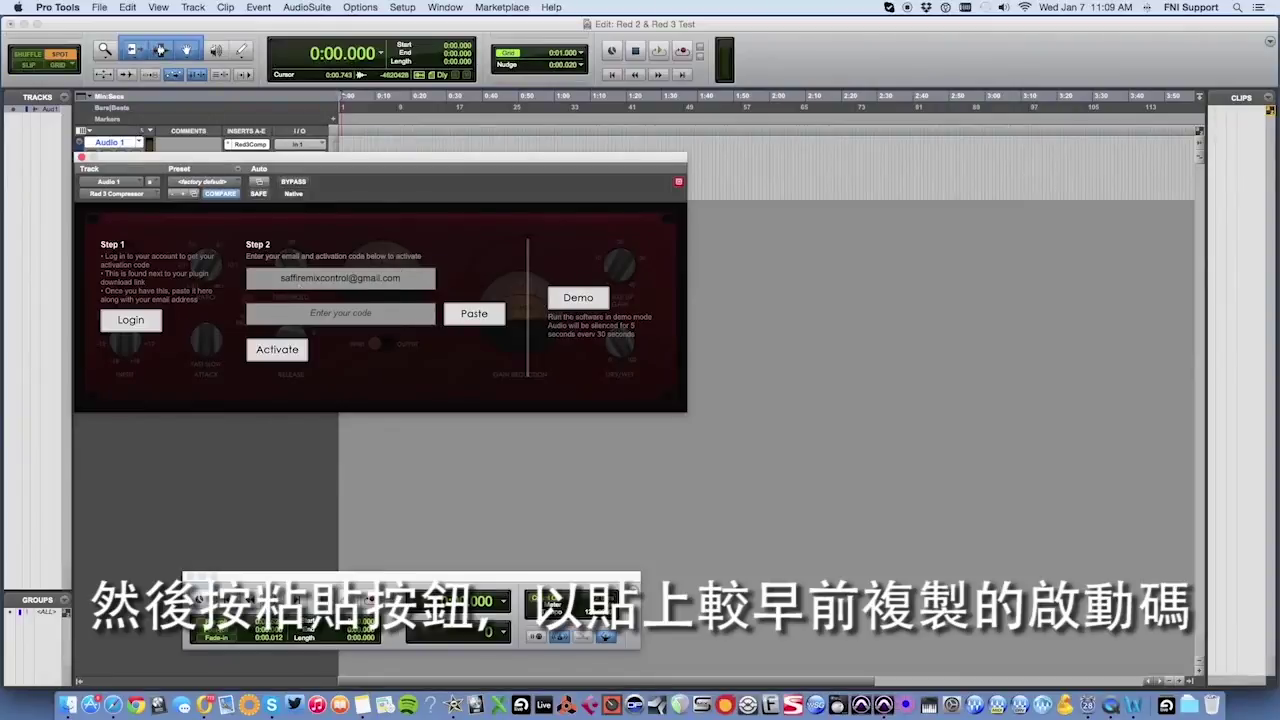
left_click(268, 316)
left_click(476, 314)
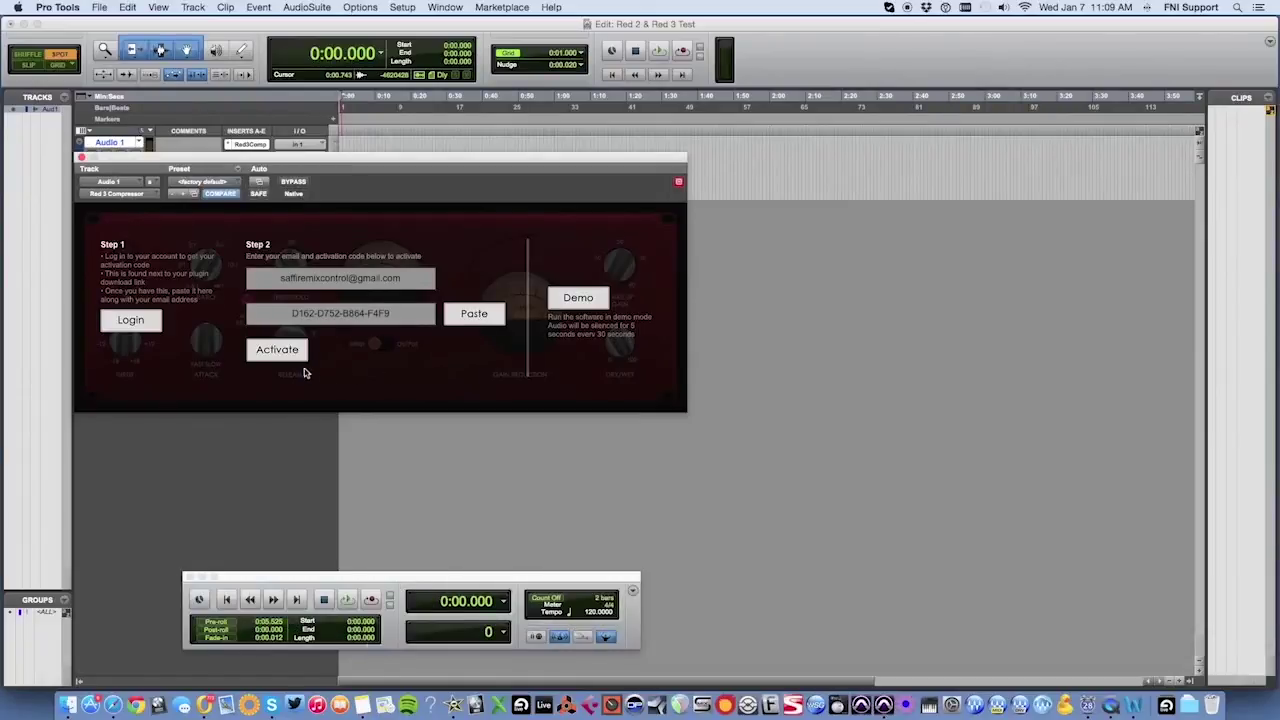
left_click(270, 354)
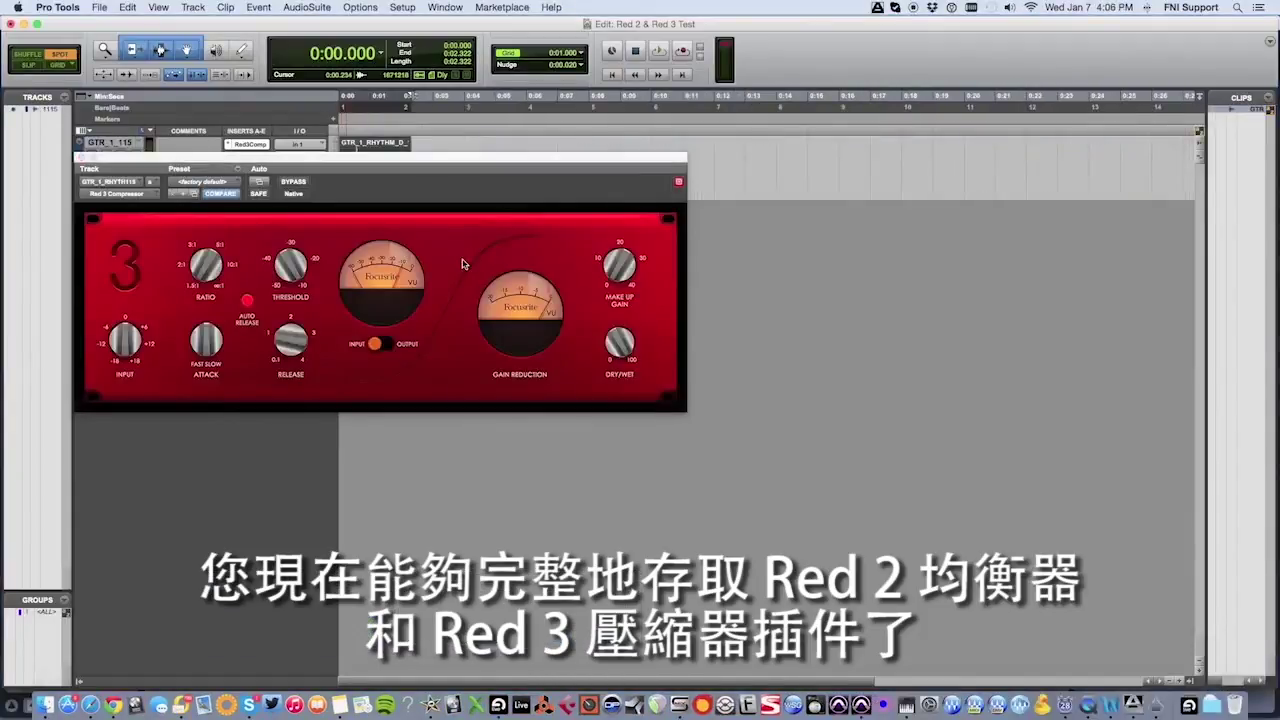
During playback, load Red 3 Compressor's E-GTR Rhythm preset and tweak the INPUT and RATIO knobs
key("space")
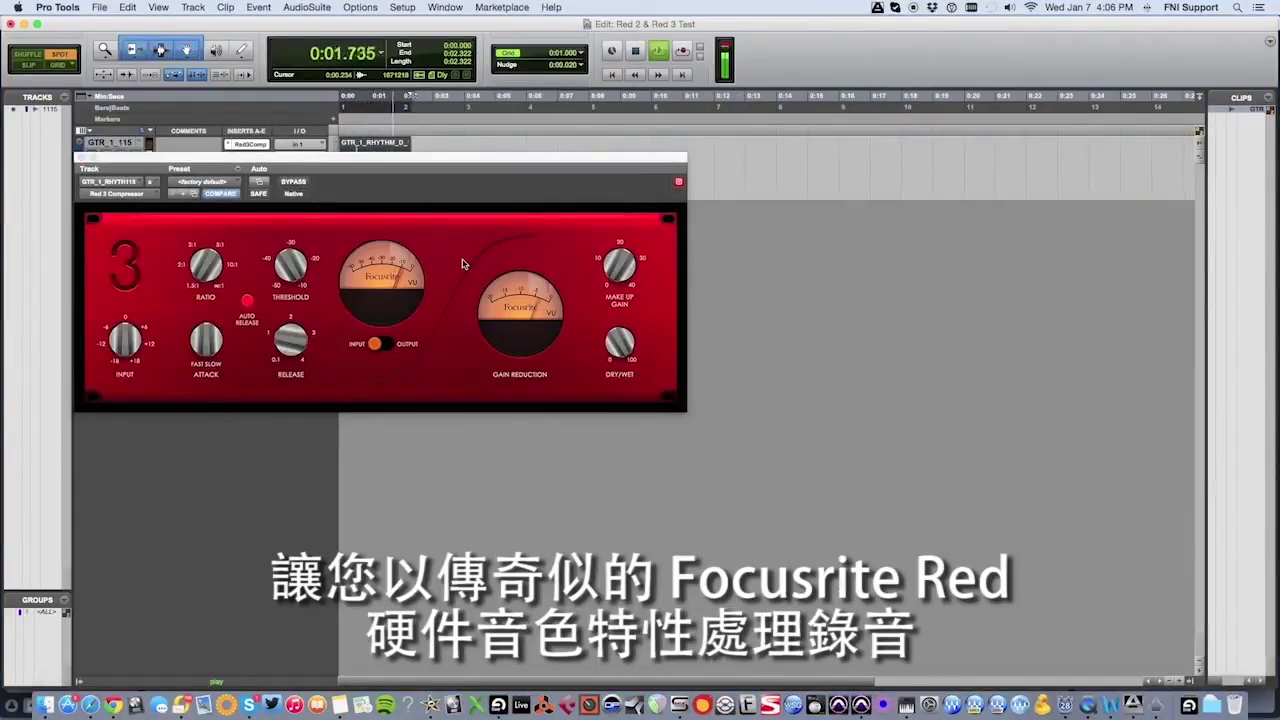
left_click(231, 183)
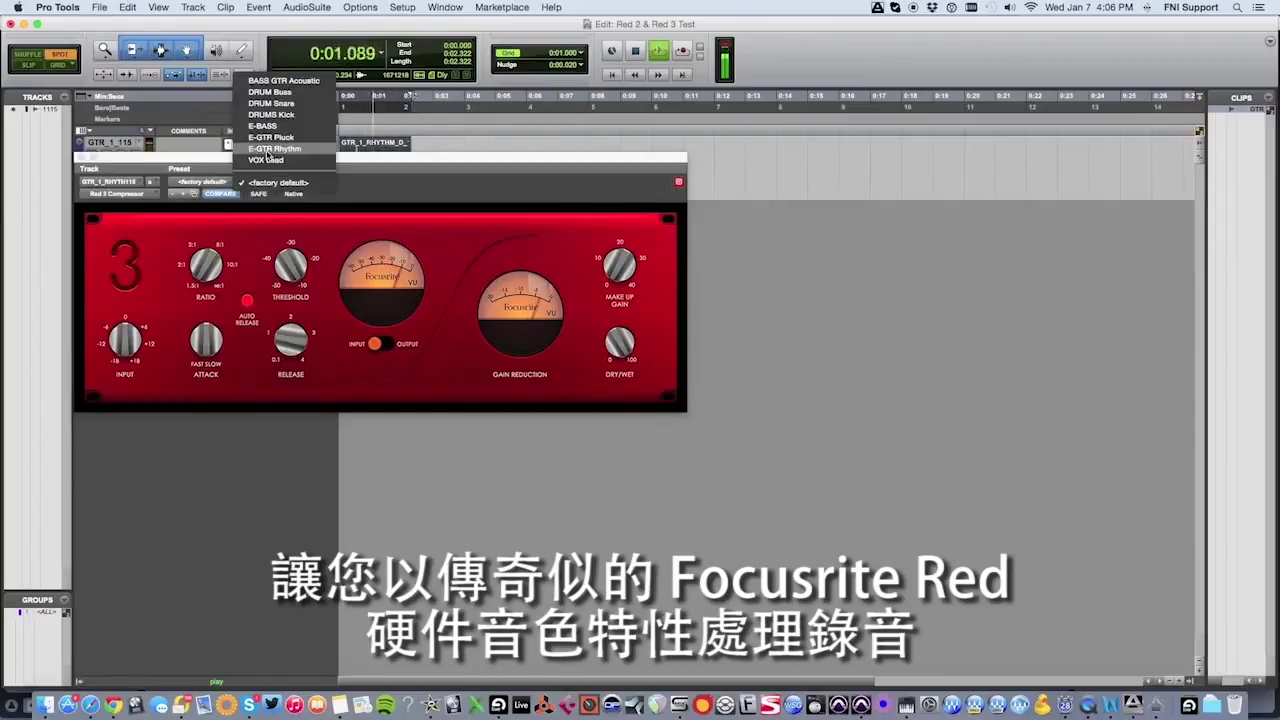
left_click(268, 149)
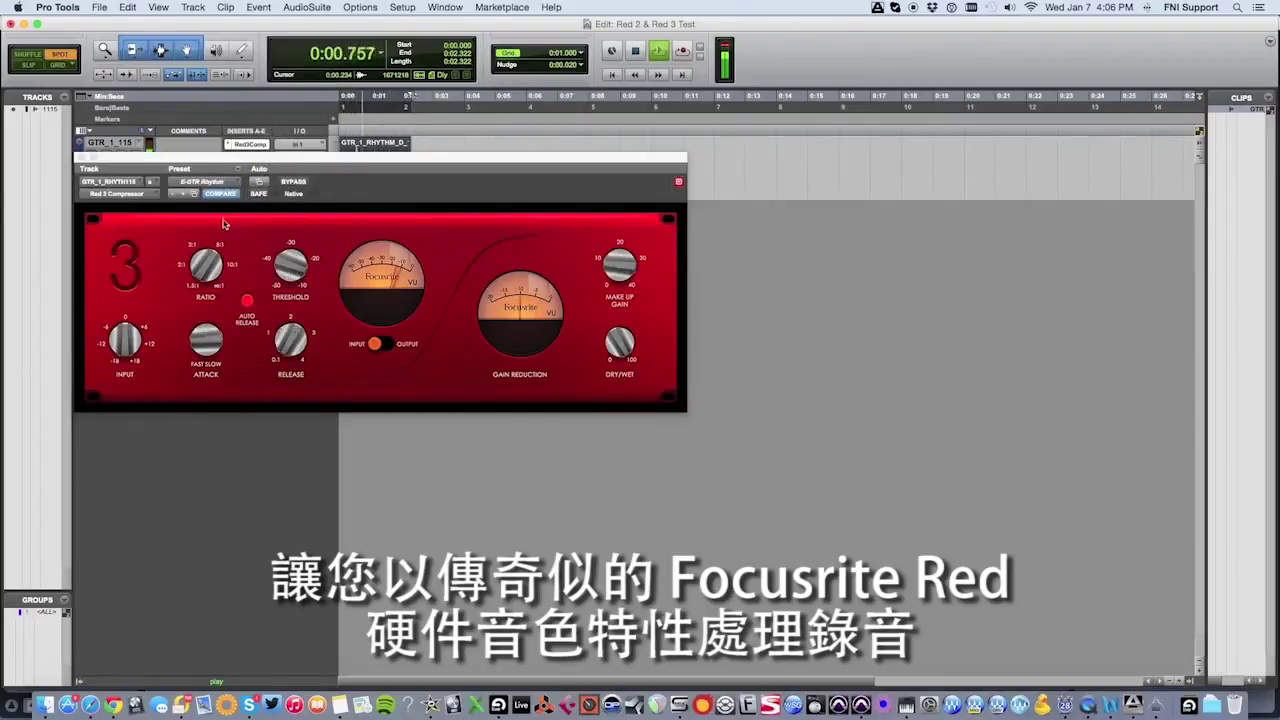
left_click_drag(129, 338, 131, 338)
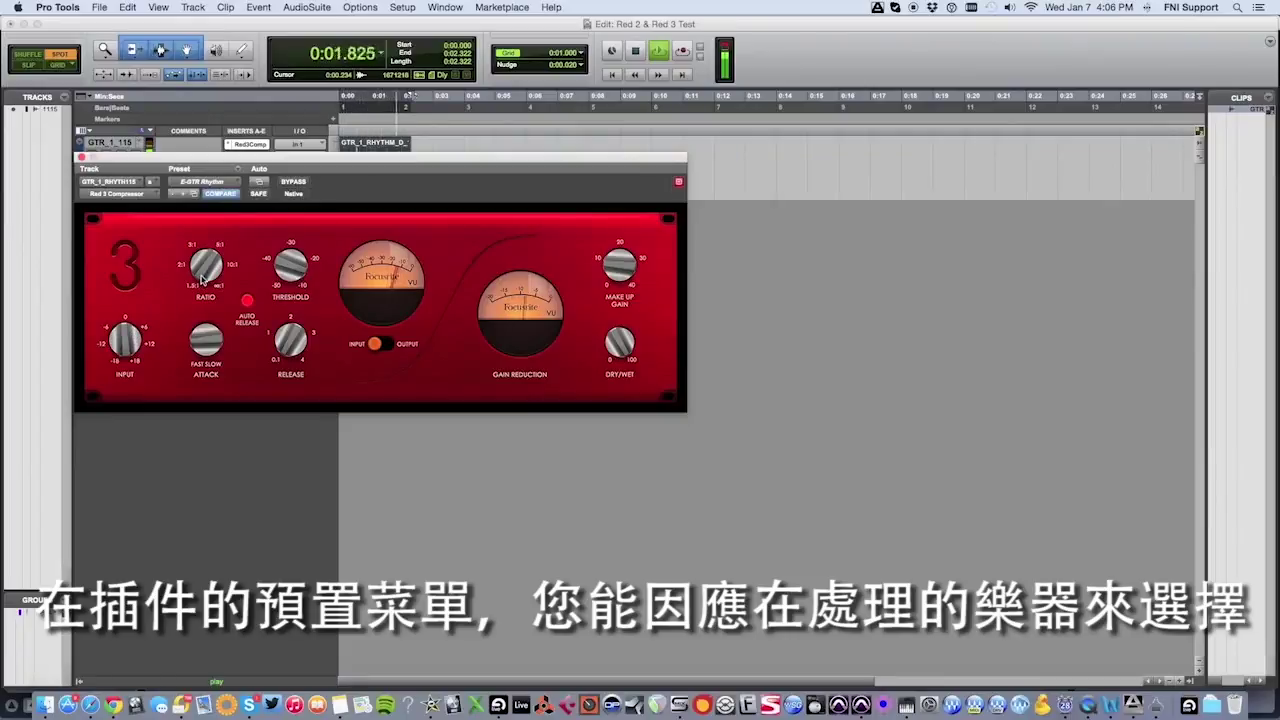
mouse_move(202, 279)
left_mouse_down()
mouse_move(206, 263)
mouse_move(199, 275)
left_mouse_up()
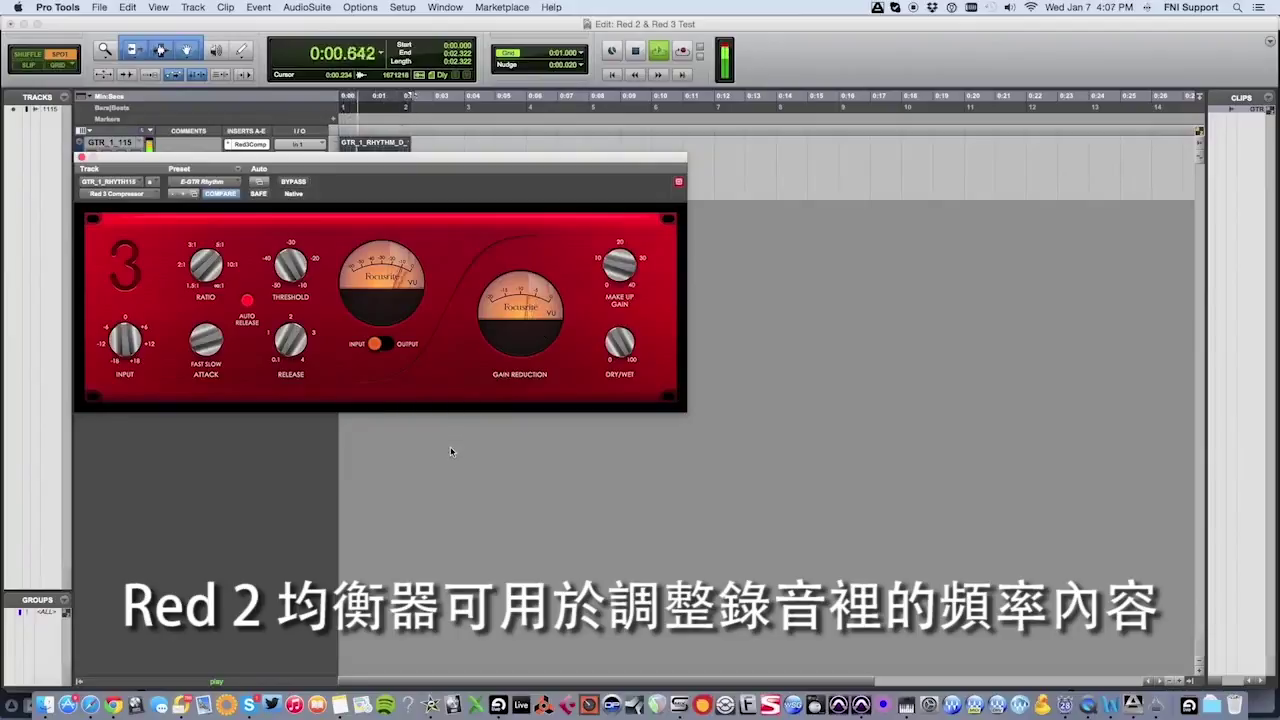
key("space")
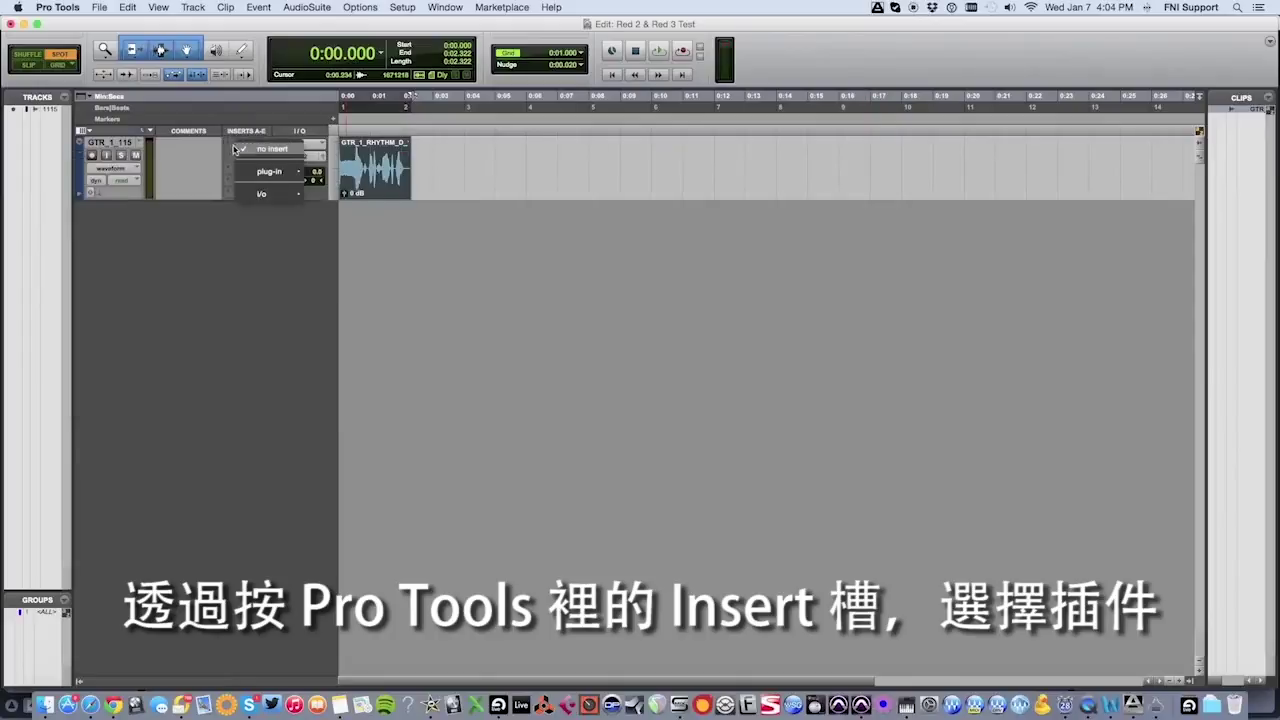
Insert Red 2 EQ (mono) on the GTR_1_RHYTHM115 guitar track from the EQ plug-ins
left_click(255, 168)
mouse_move(258, 175)
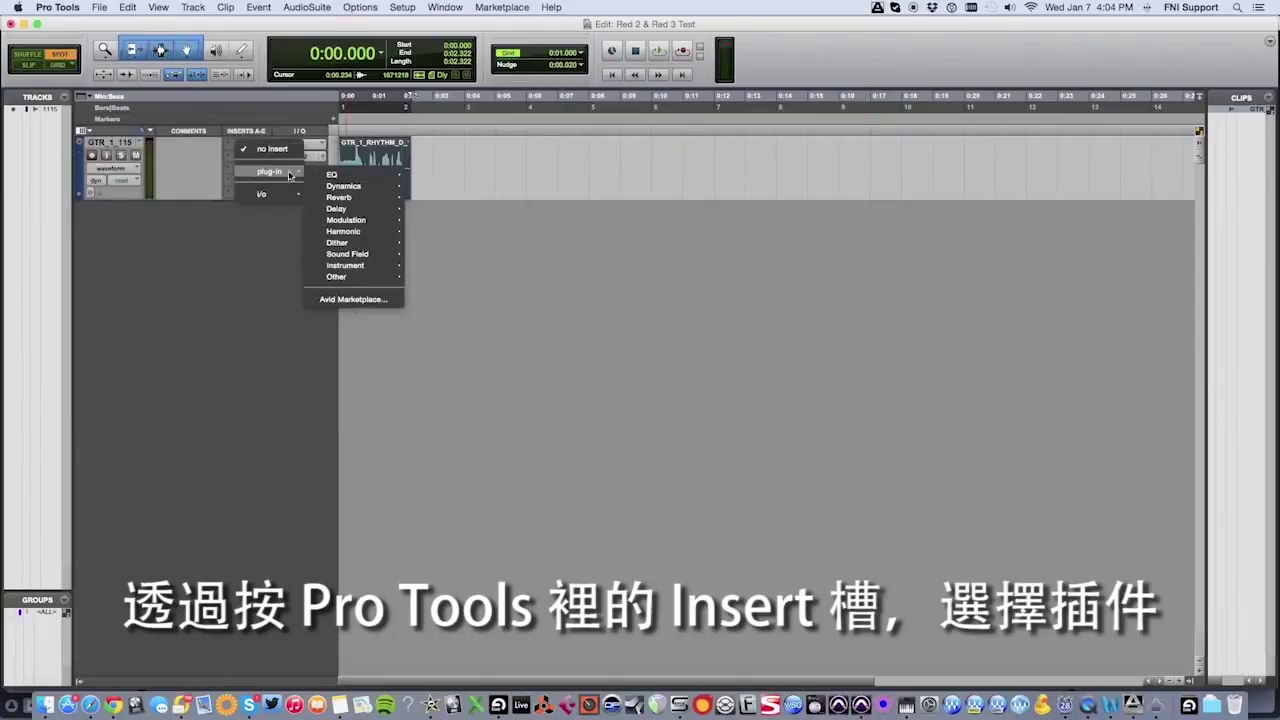
mouse_move(334, 175)
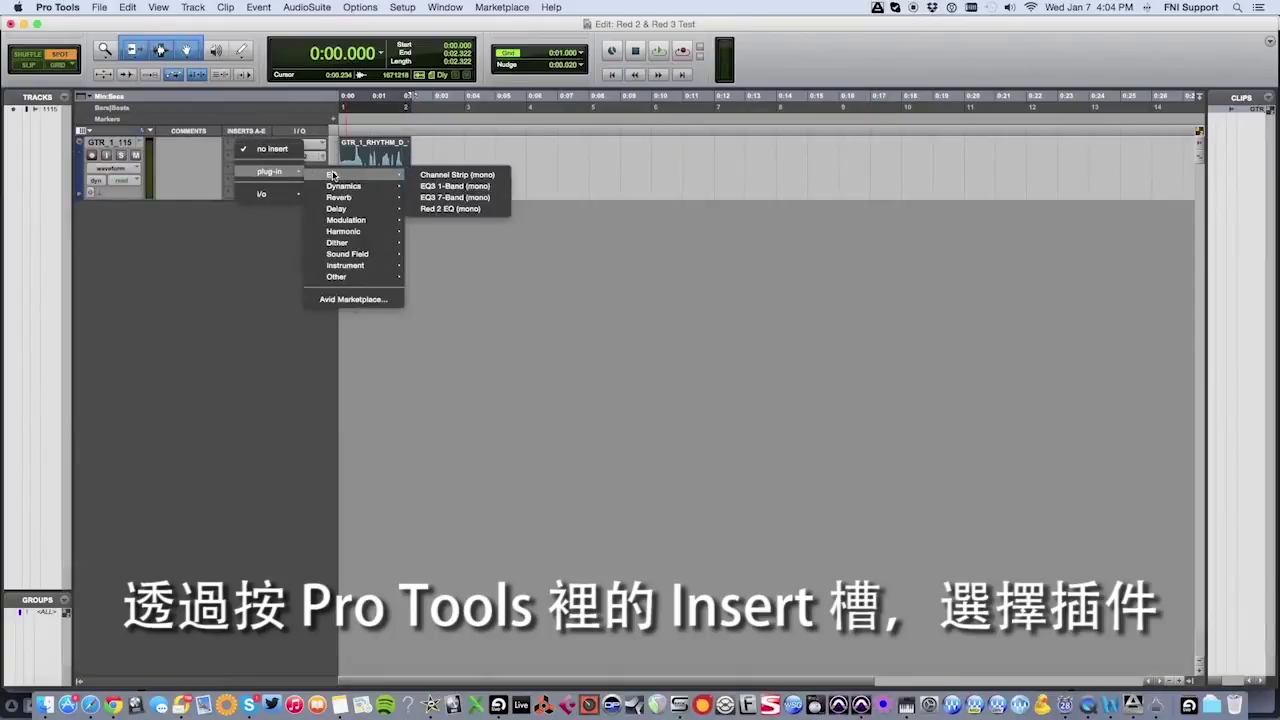
left_click(445, 209)
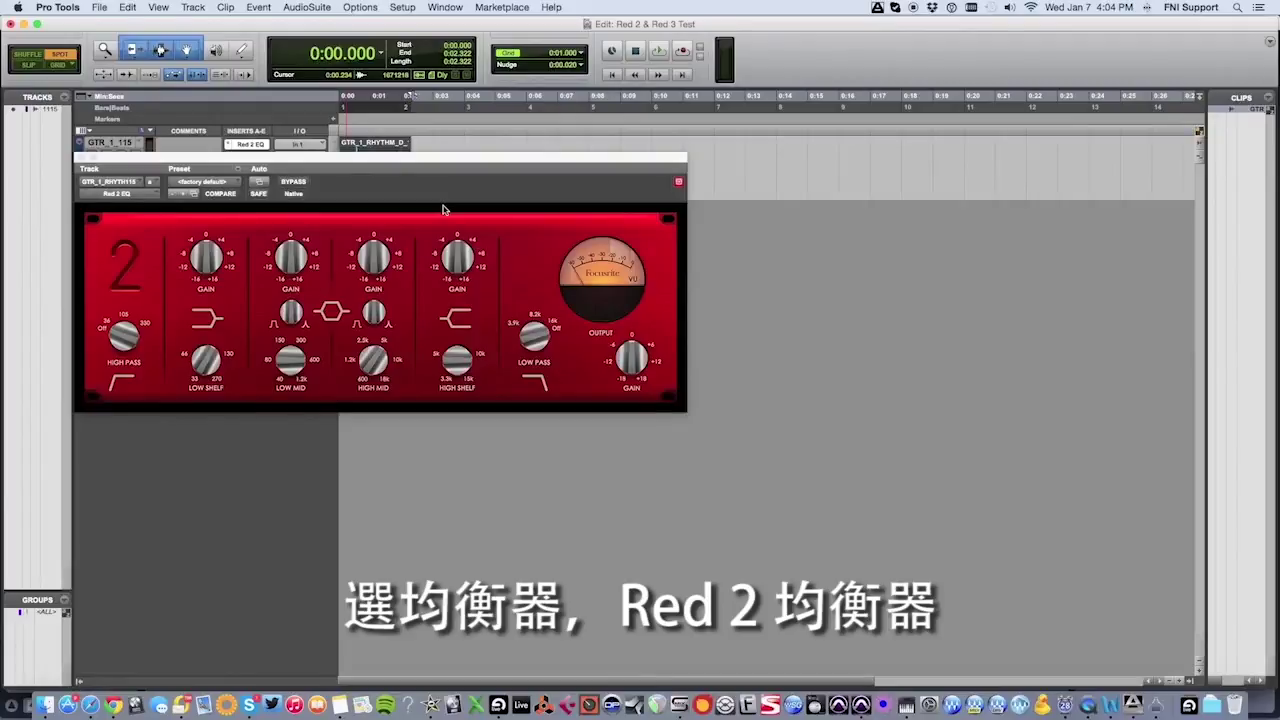
Start playback, load Red 2 EQ's E-GTR Rhythm preset, and raise the LOW MID gain
key("space")
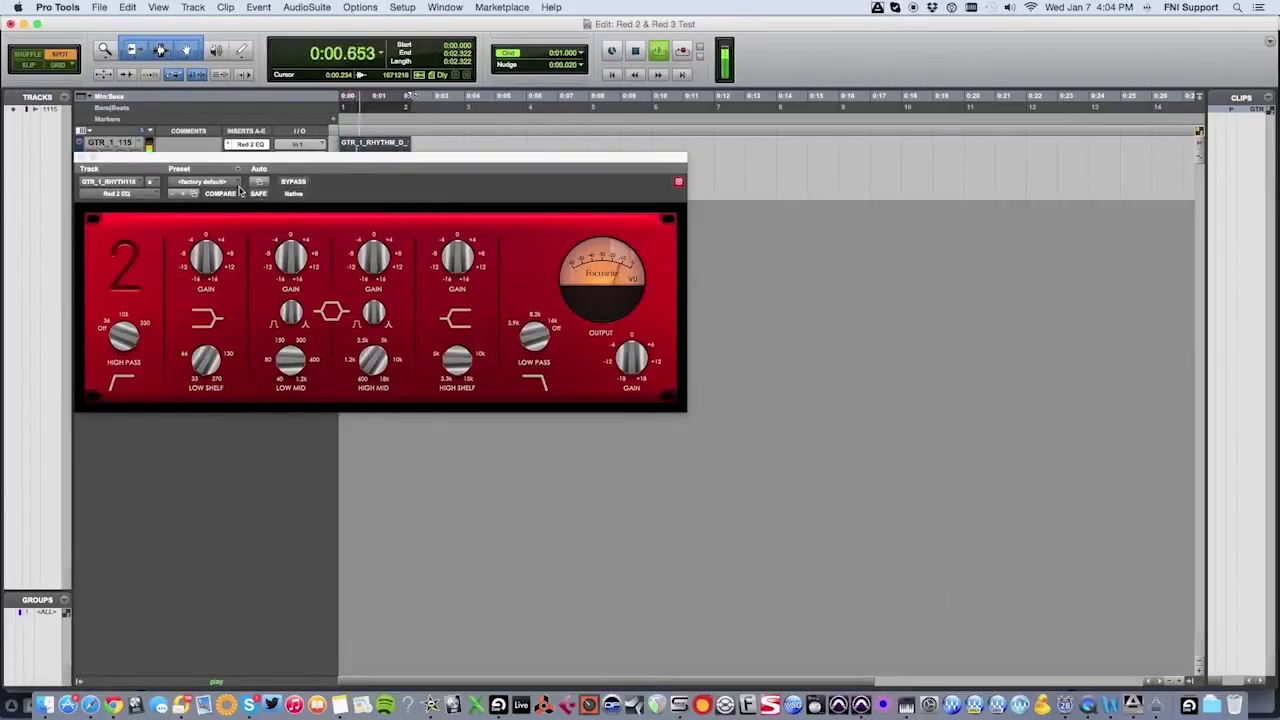
left_click(229, 184)
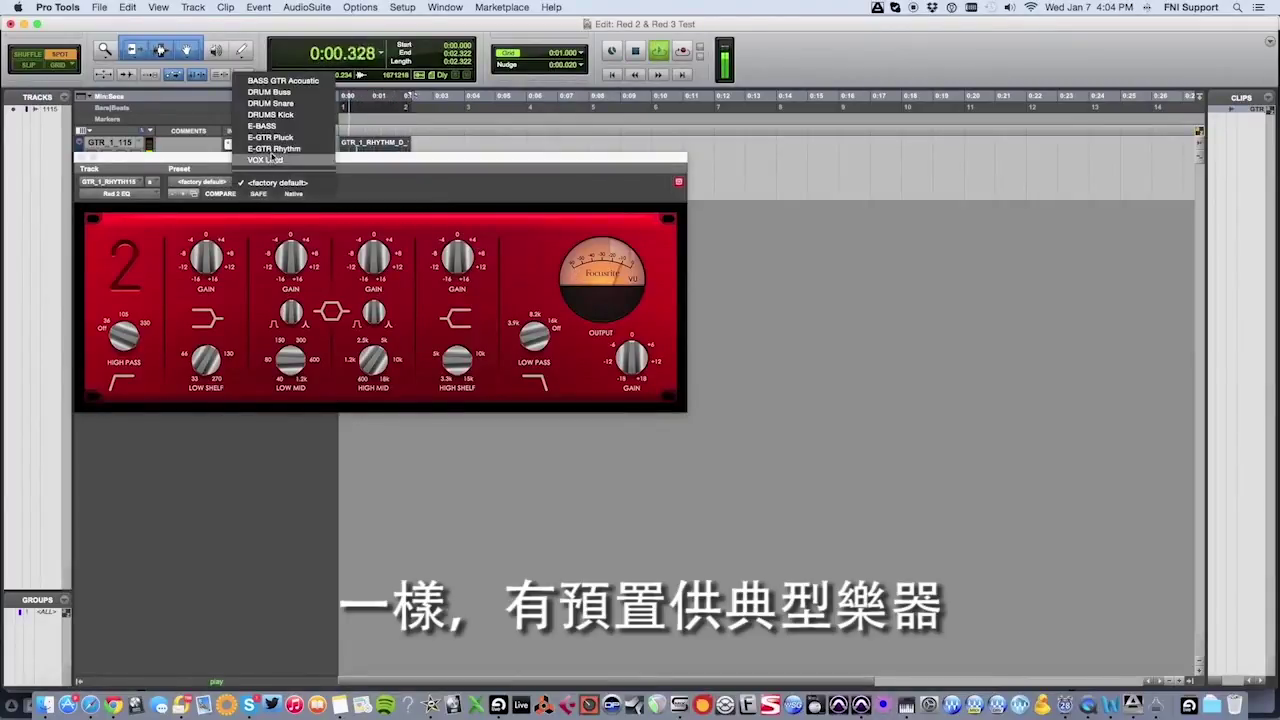
left_click(273, 149)
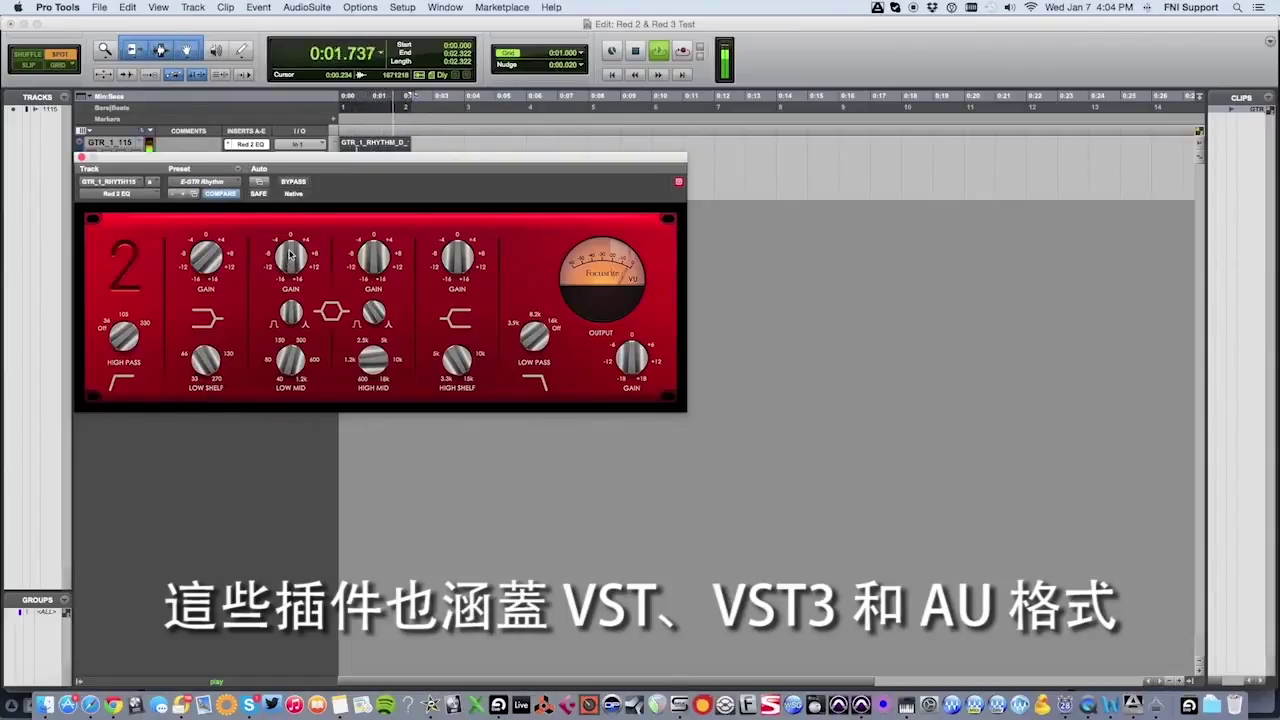
left_click_drag(288, 262, 293, 243)
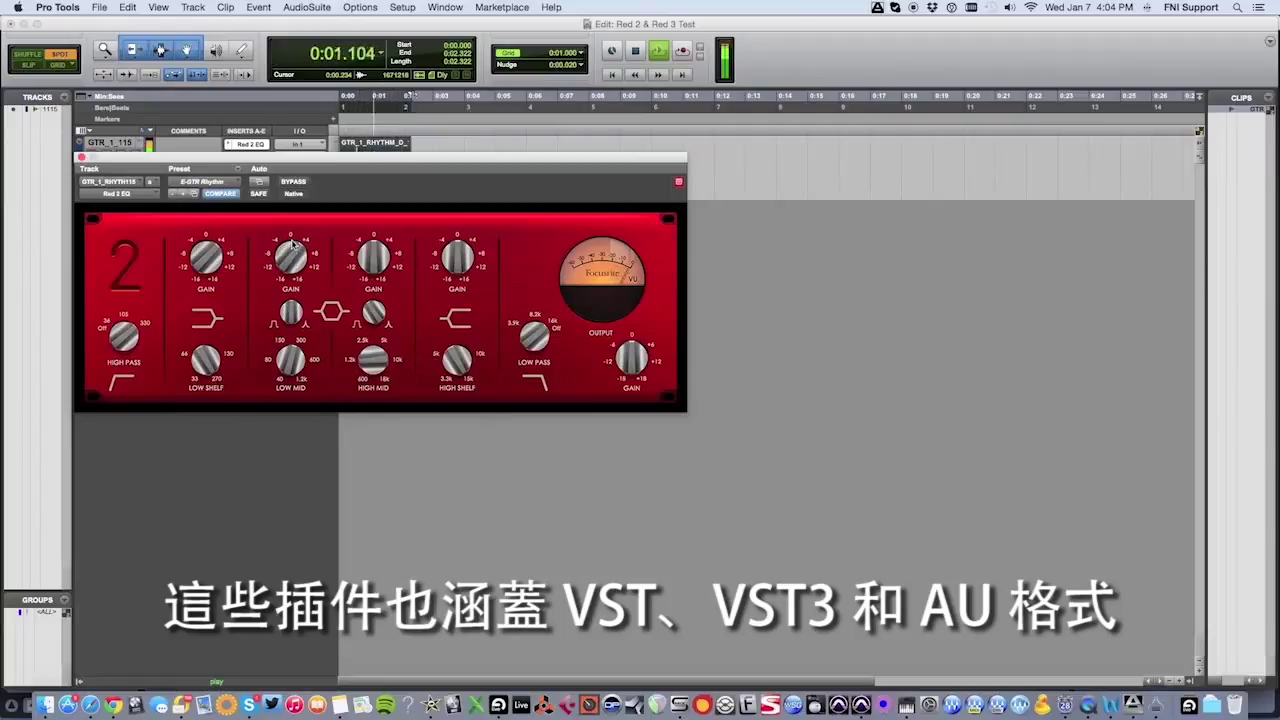